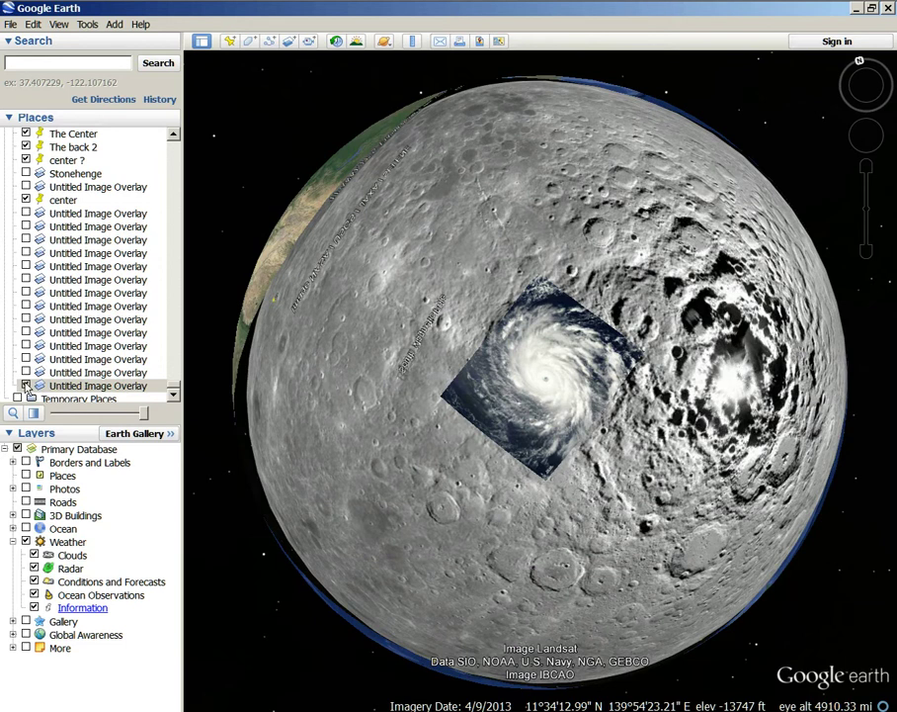
Hide the satellite hurricane image overlay and get a closer look at the large lunar crater beneath it
click(26, 386)
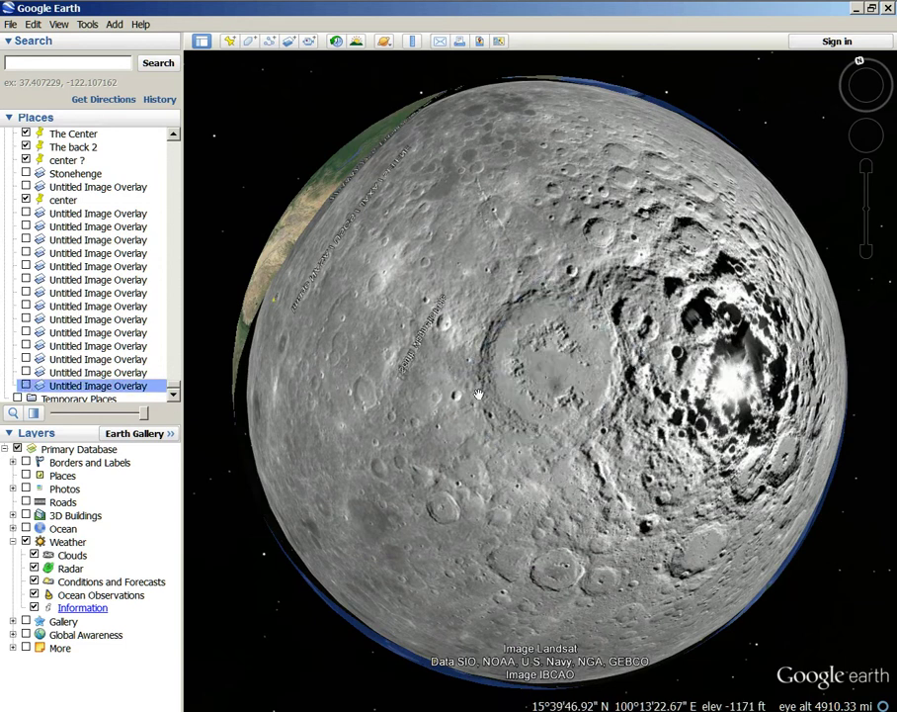
scroll(568, 386, up, 2)
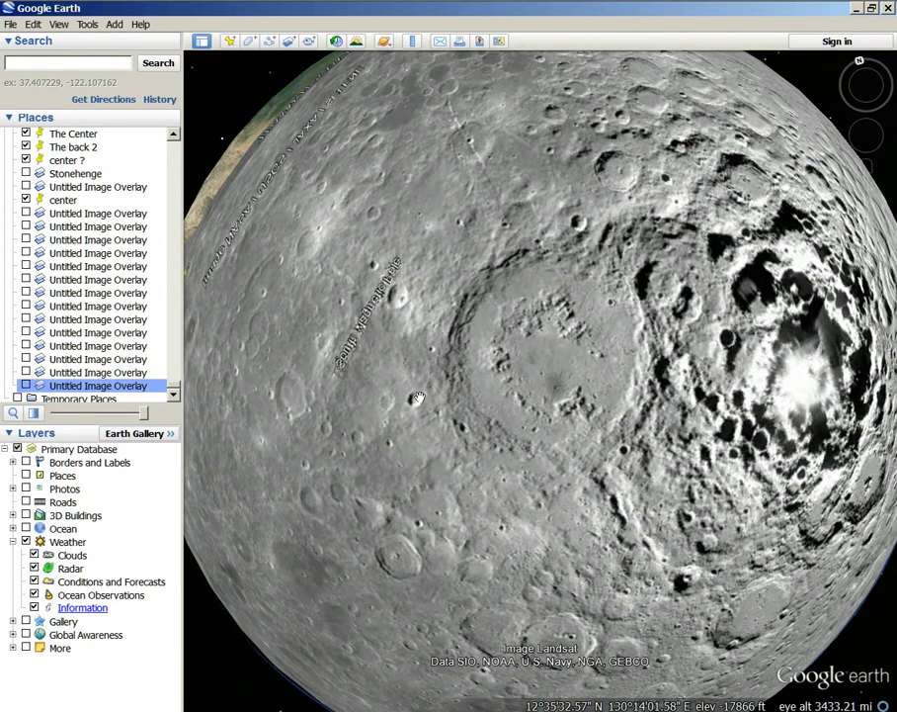
scroll(539, 400, up, 2)
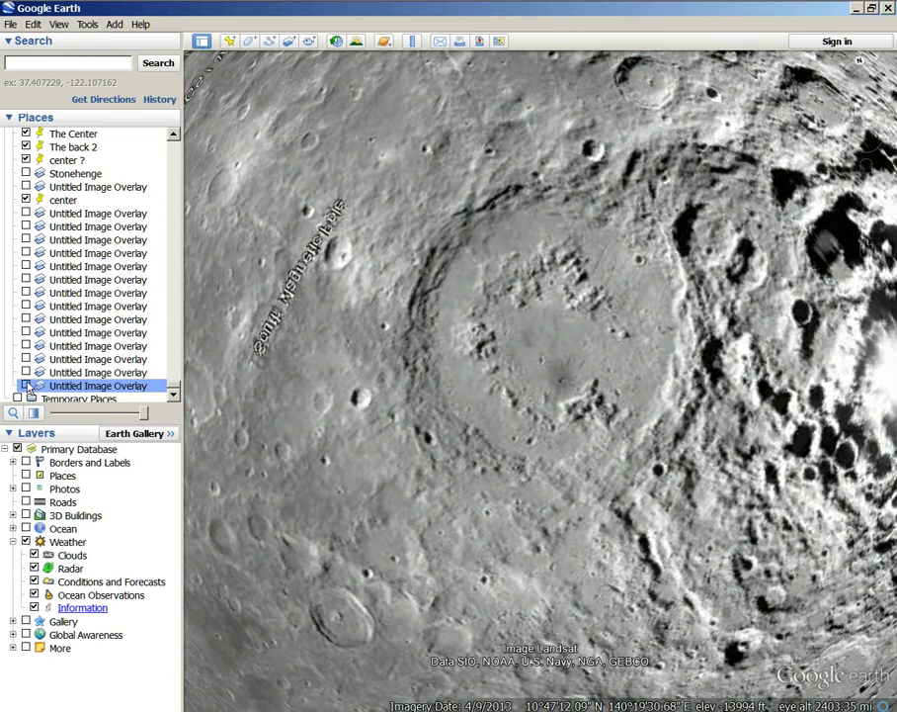
Show the colour-enhanced overlay of several storms over the lunar crater and make it fully opaque
click(31, 335)
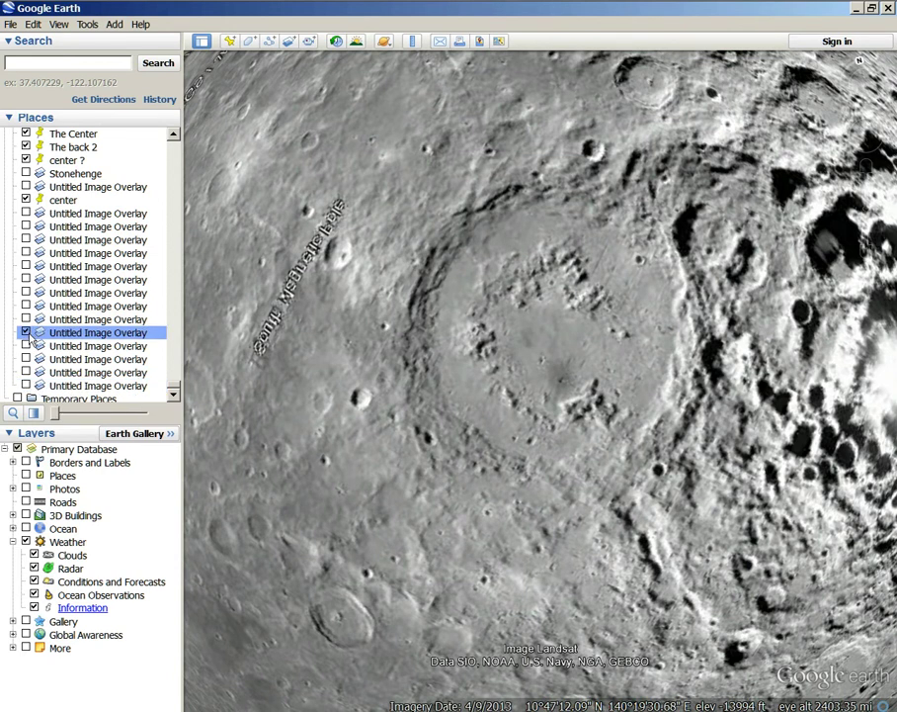
drag(56, 415, 198, 452)
scroll(569, 495, down, 3)
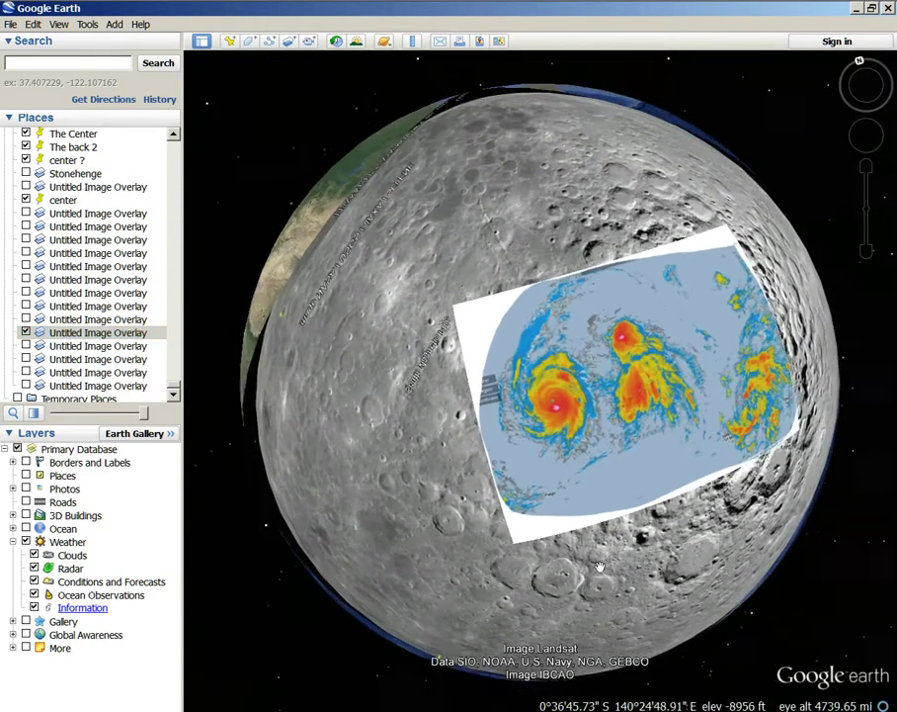
drag(514, 578, 360, 586)
scroll(493, 565, up, 1)
drag(577, 406, 573, 457)
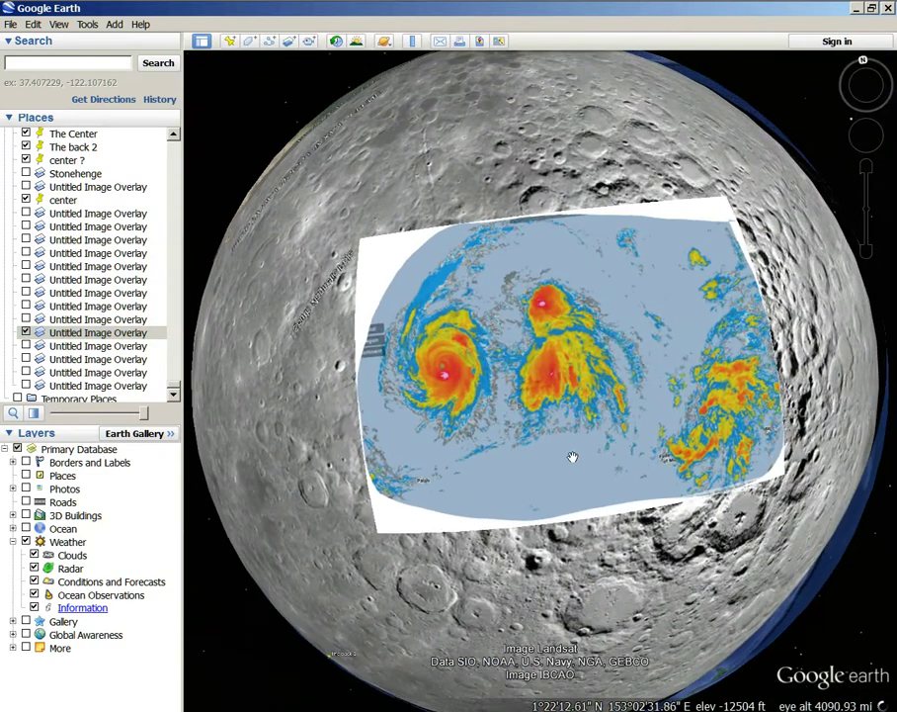
scroll(573, 456, up, 1)
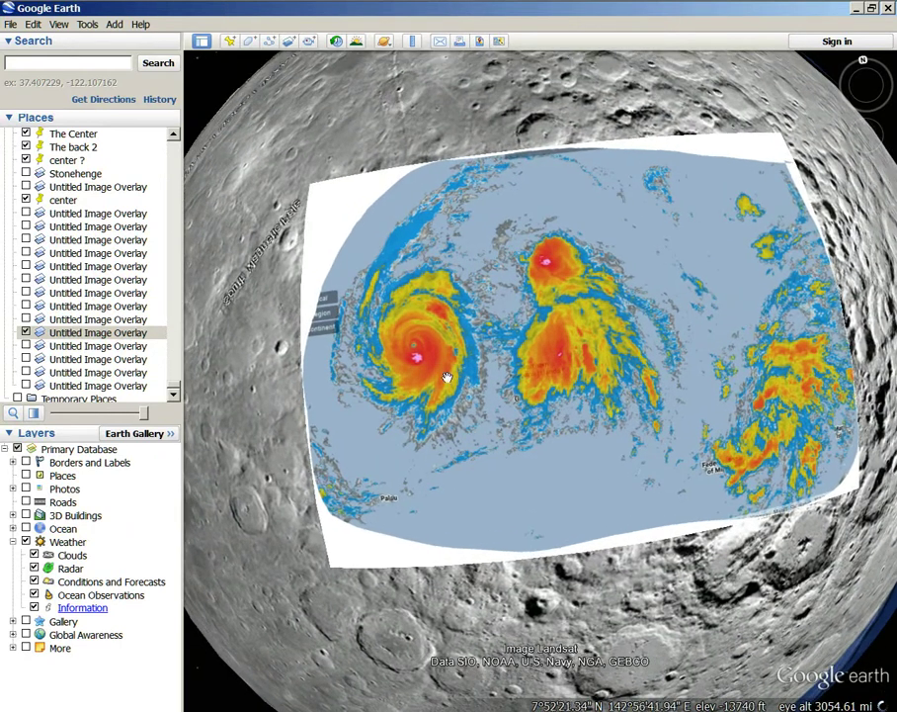
scroll(447, 388, up, 3)
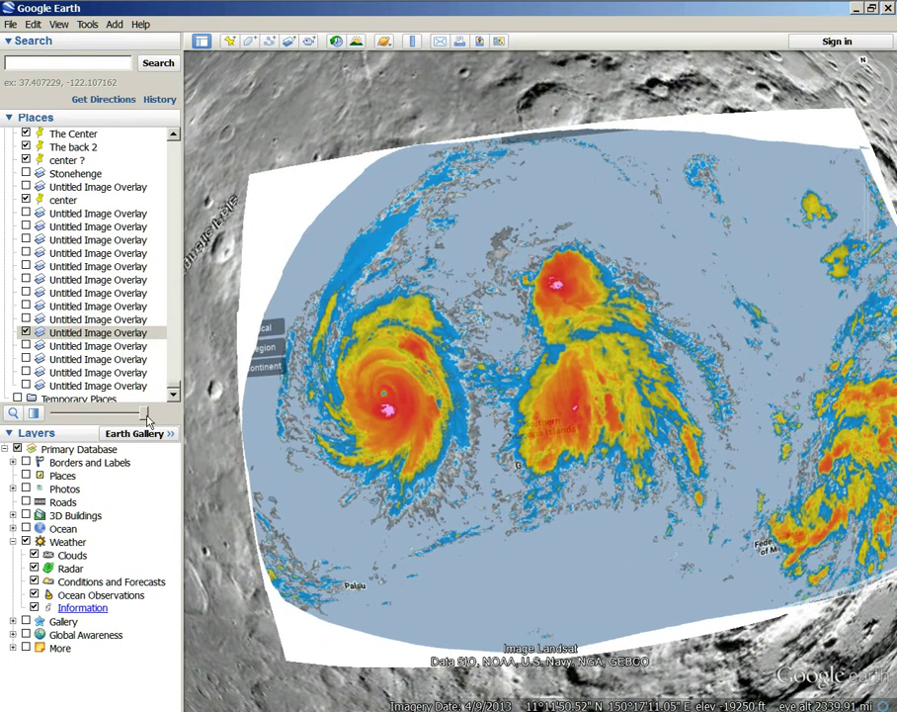
Fade the multi-storm overlay to fully transparent to compare the largest storm with the crater beneath it
mouse_move(143, 417)
mouse_down()
mouse_move(67, 413)
mouse_move(146, 427)
mouse_move(67, 427)
mouse_move(144, 426)
mouse_up()
drag(350, 563, 486, 587)
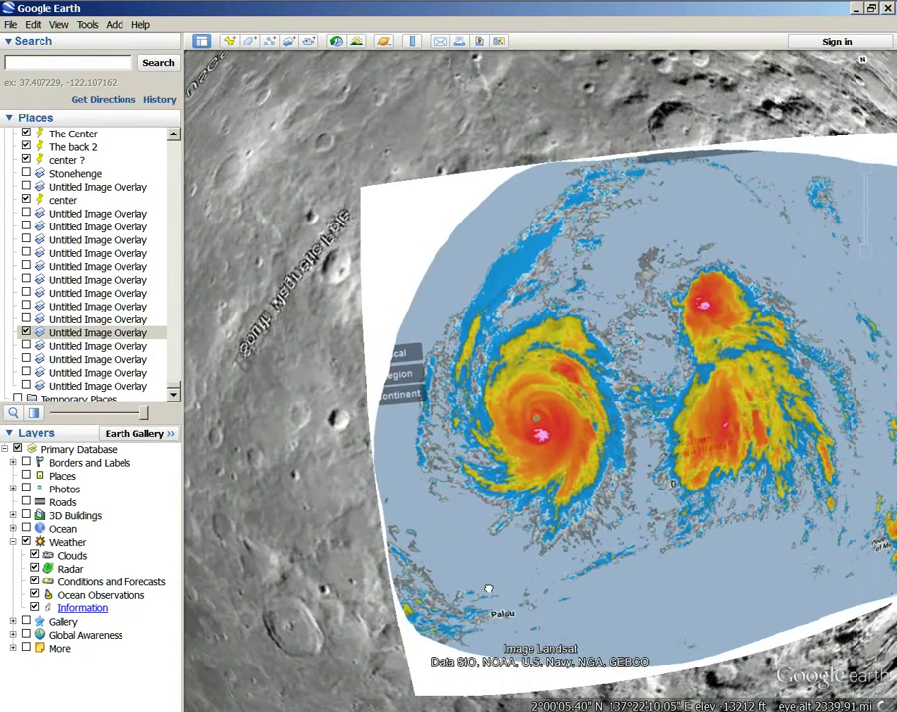
scroll(486, 560, up, 2)
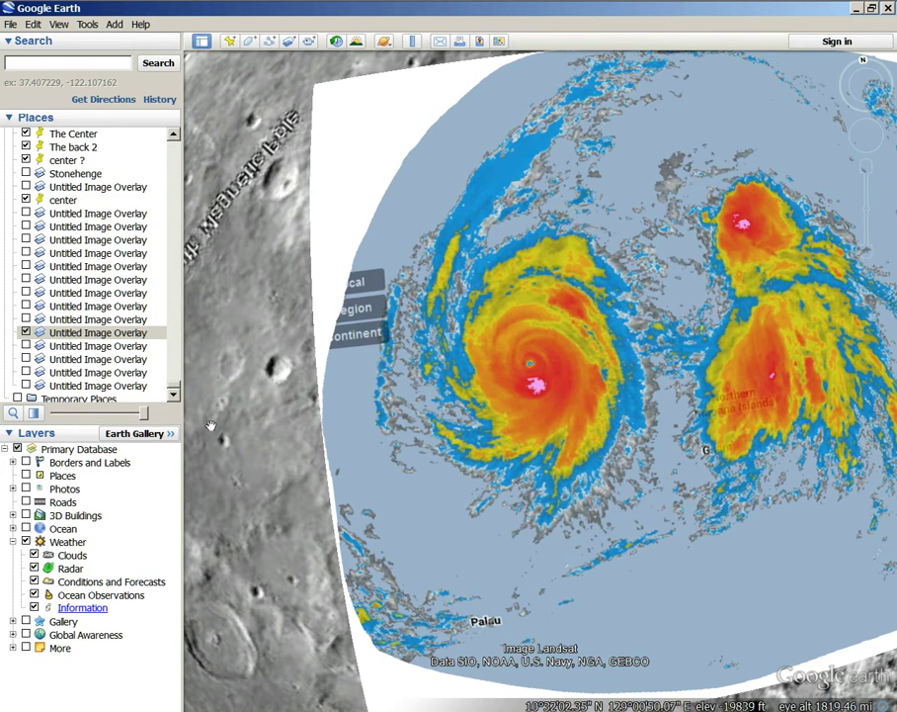
drag(143, 420, 169, 432)
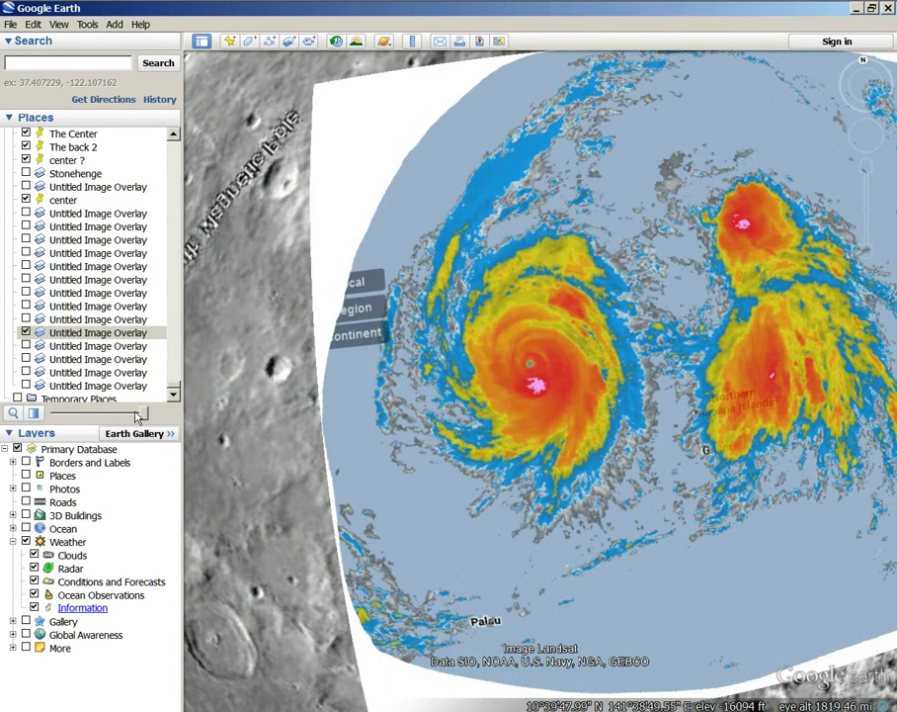
drag(145, 415, 34, 399)
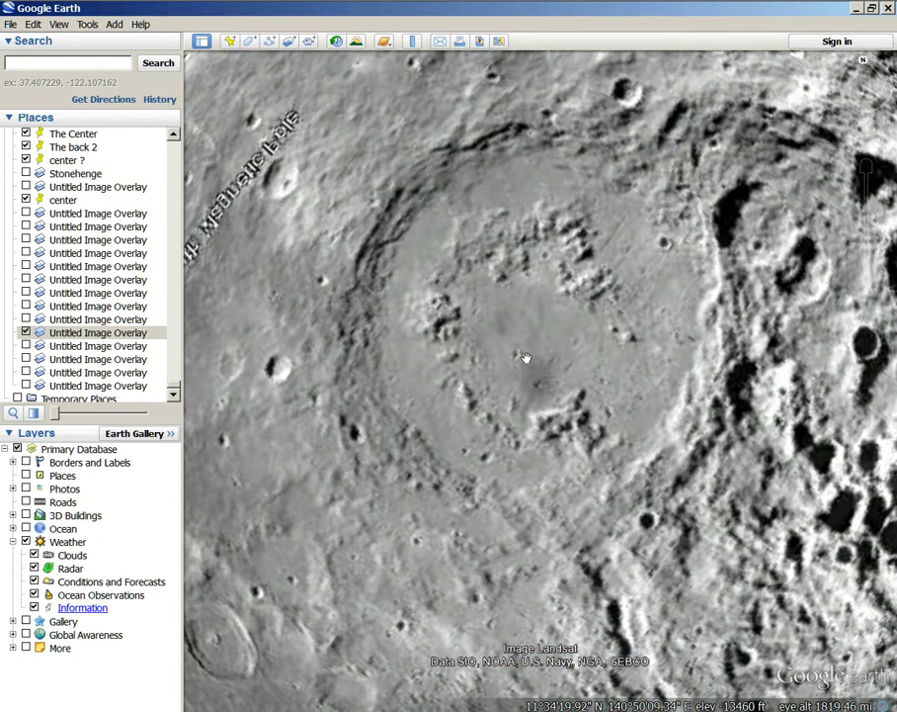
mouse_move(55, 415)
mouse_down()
mouse_move(145, 414)
mouse_move(3, 396)
mouse_move(116, 416)
mouse_move(54, 413)
mouse_move(121, 414)
mouse_move(40, 415)
mouse_move(146, 414)
mouse_move(40, 414)
mouse_move(99, 413)
mouse_move(54, 414)
mouse_up()
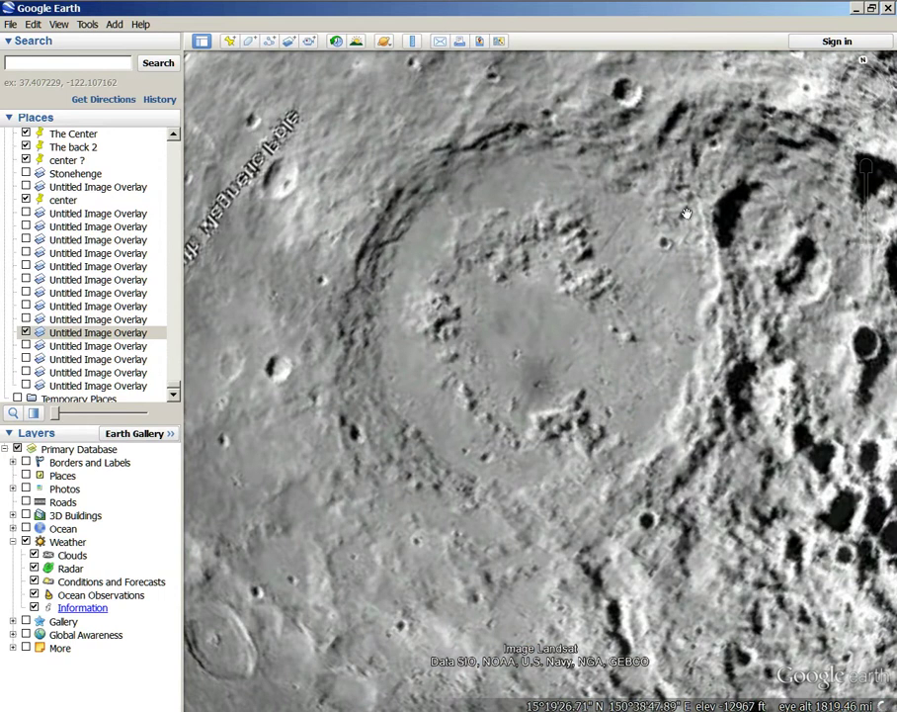
Restore the multi-storm overlay to full opacity and view it against the wider lunar surface
drag(592, 310, 435, 314)
scroll(500, 304, down, 2)
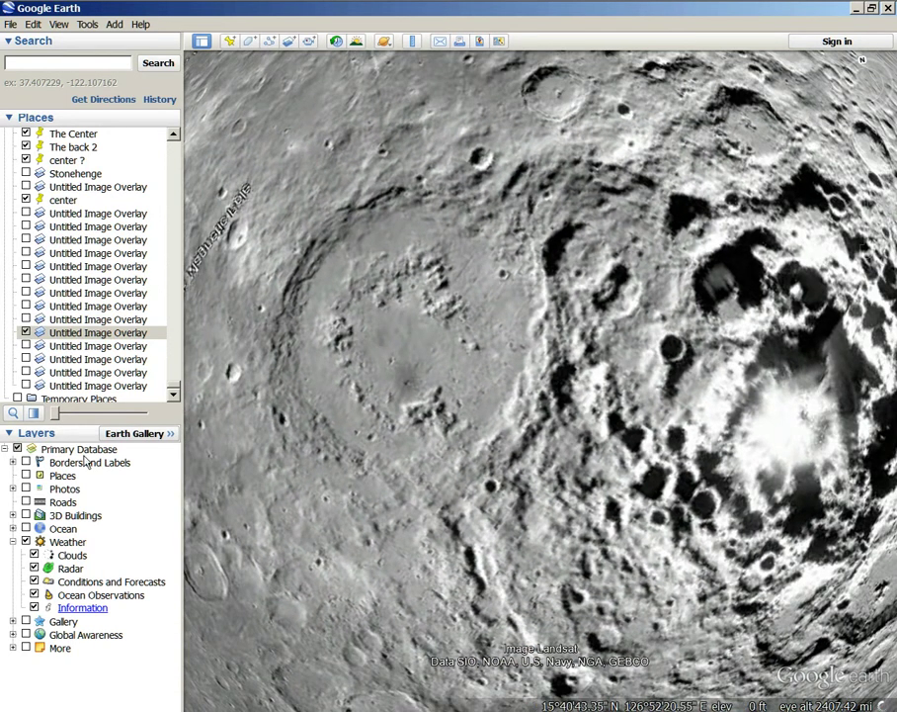
drag(55, 412, 146, 434)
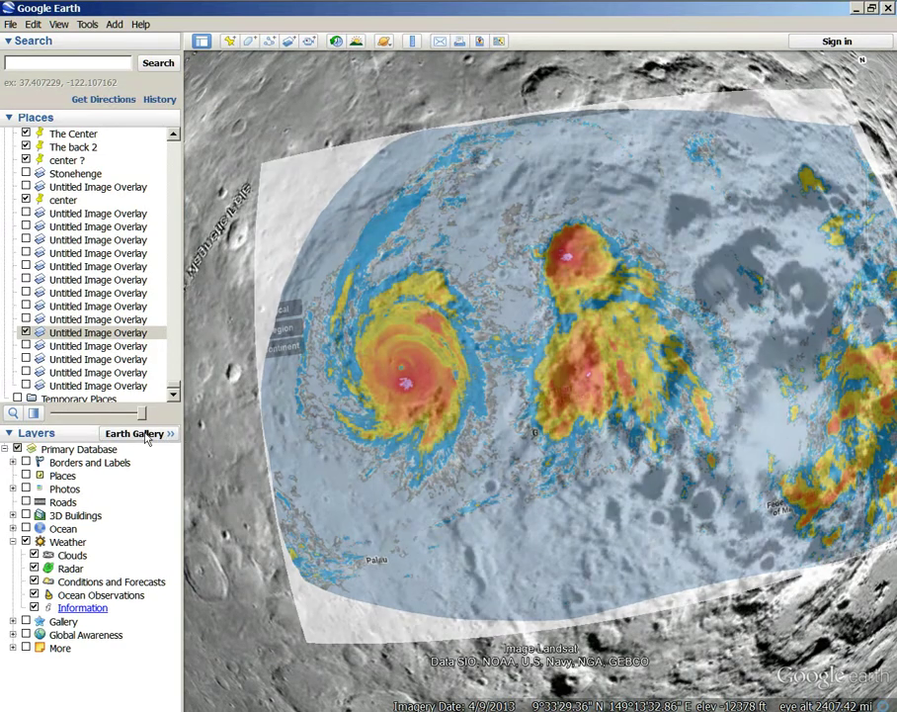
scroll(696, 462, down, 2)
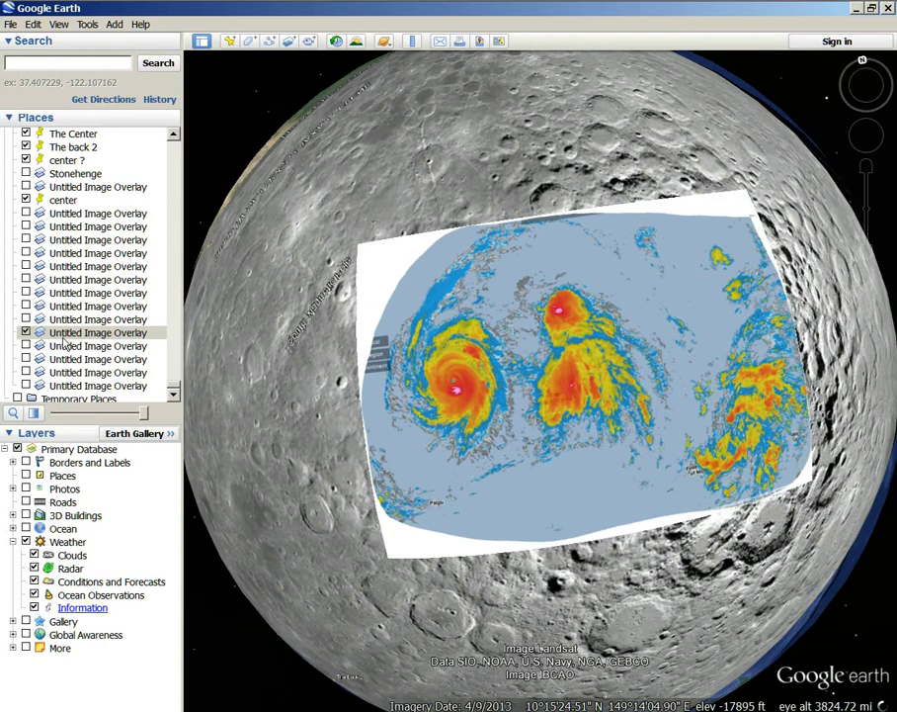
Replace the multi-storm overlay with the close-up infrared overlay of the storm's eye and inspect its centre
click(27, 333)
click(26, 346)
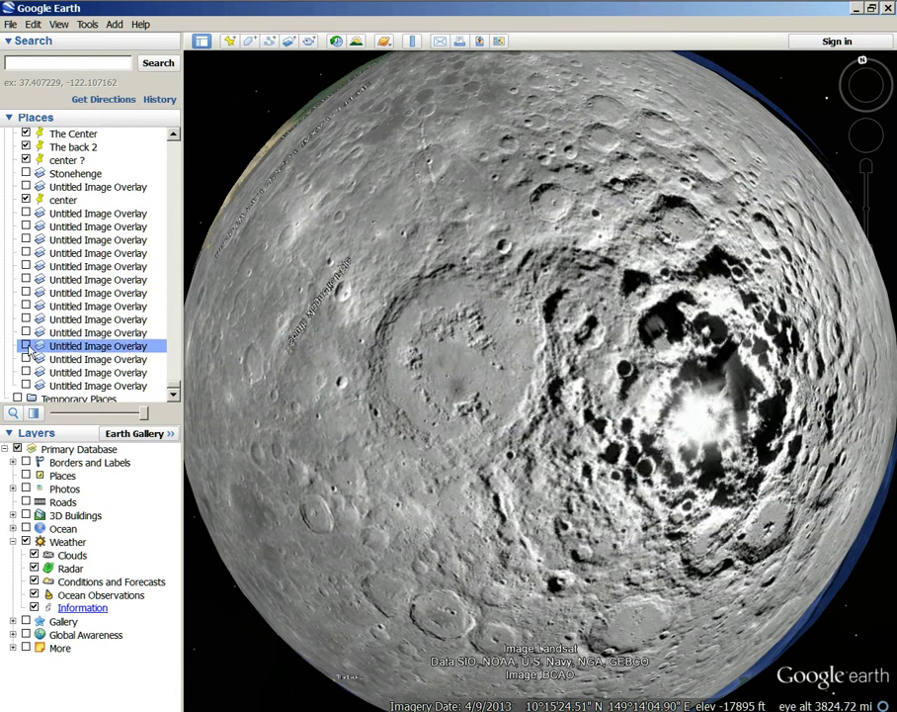
scroll(244, 419, down, 3)
scroll(288, 429, up, 5)
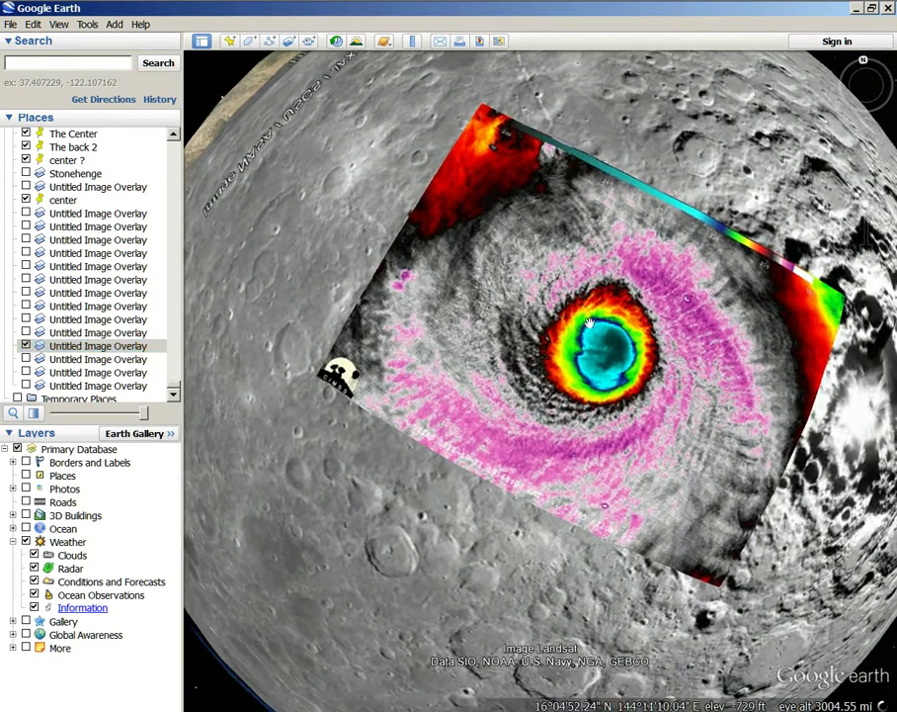
drag(609, 295, 596, 309)
scroll(596, 310, up, 2)
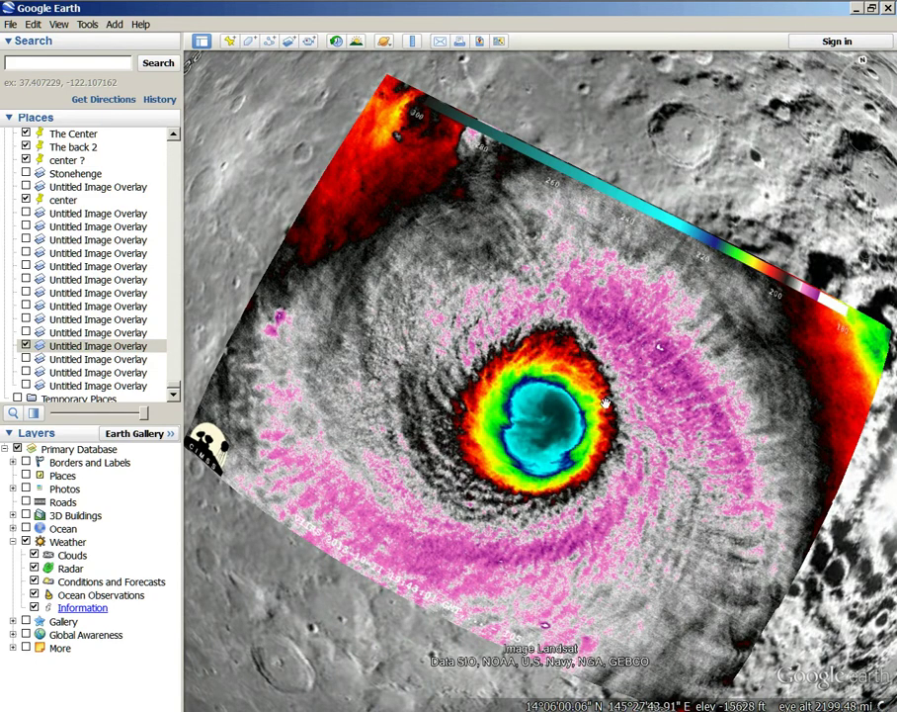
scroll(572, 374, up, 3)
scroll(521, 441, down, 2)
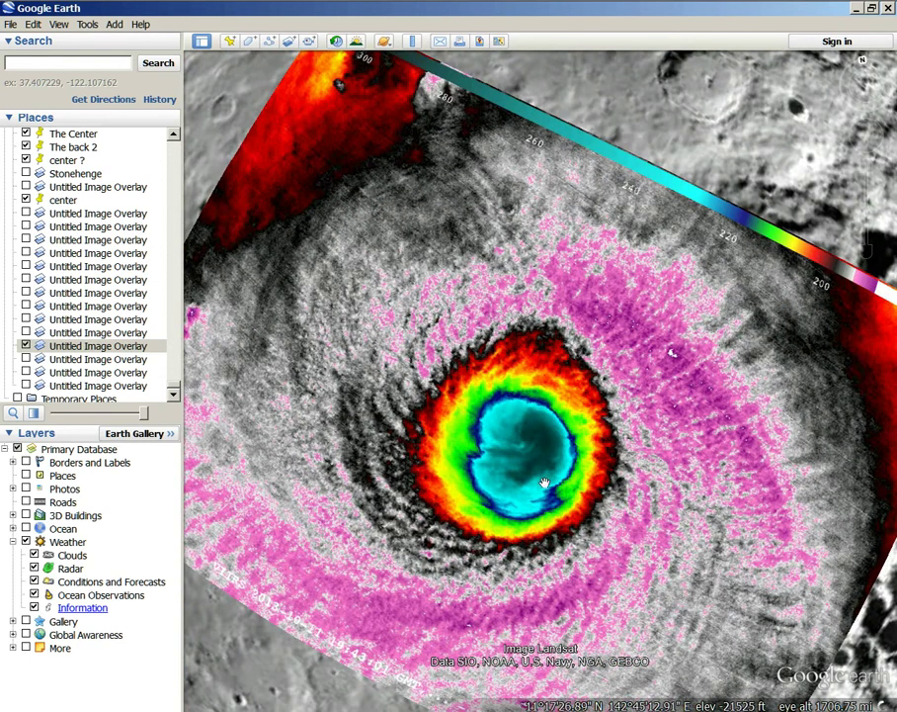
scroll(544, 482, up, 2)
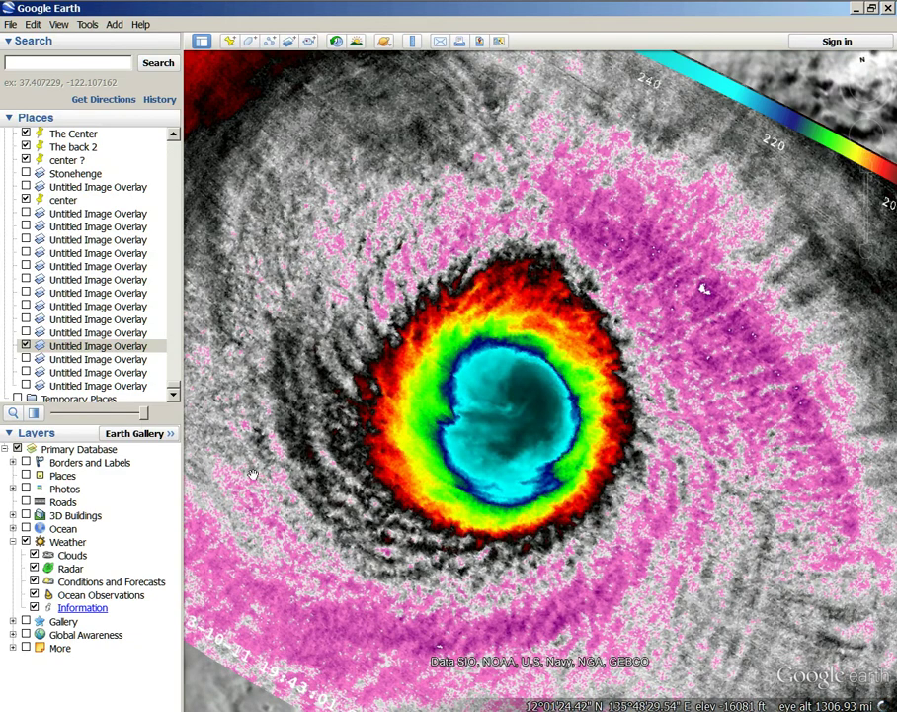
Compare the infrared eye overlay with the crater by fading it to fully transparent and back to full opacity
drag(144, 415, 184, 420)
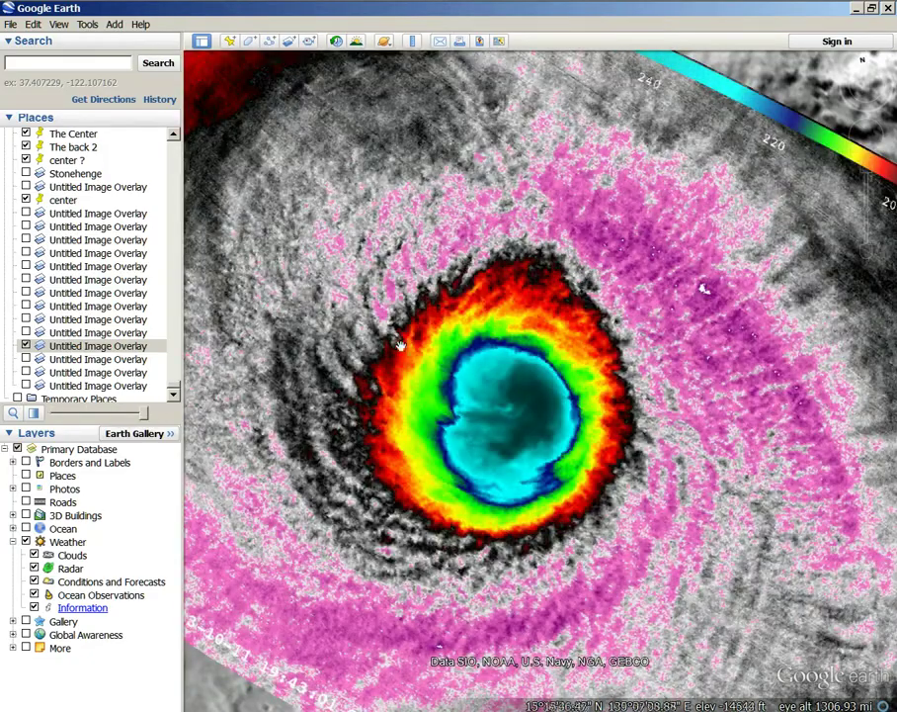
drag(144, 413, 55, 413)
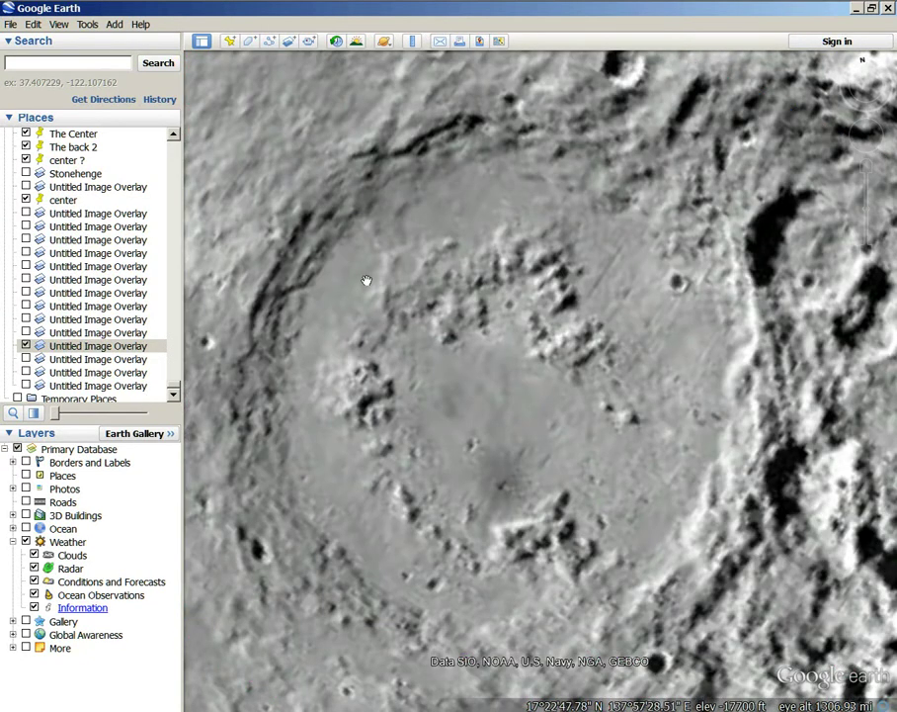
drag(56, 412, 153, 427)
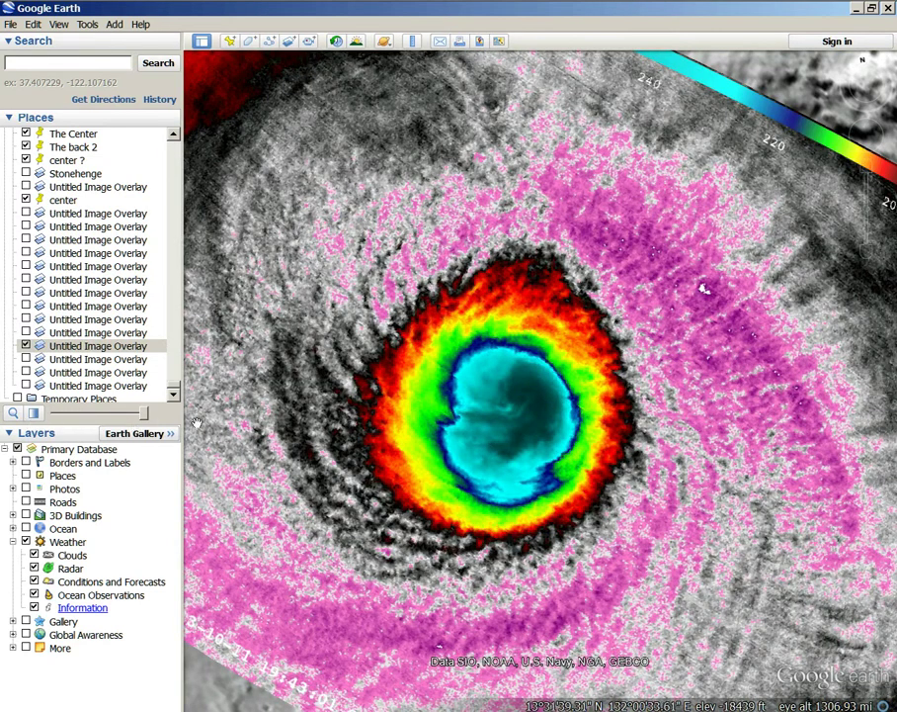
drag(144, 416, 248, 456)
Examine the white spots and purple bands surrounding the storm's eye in the infrared overlay
drag(695, 423, 553, 488)
scroll(556, 464, up, 3)
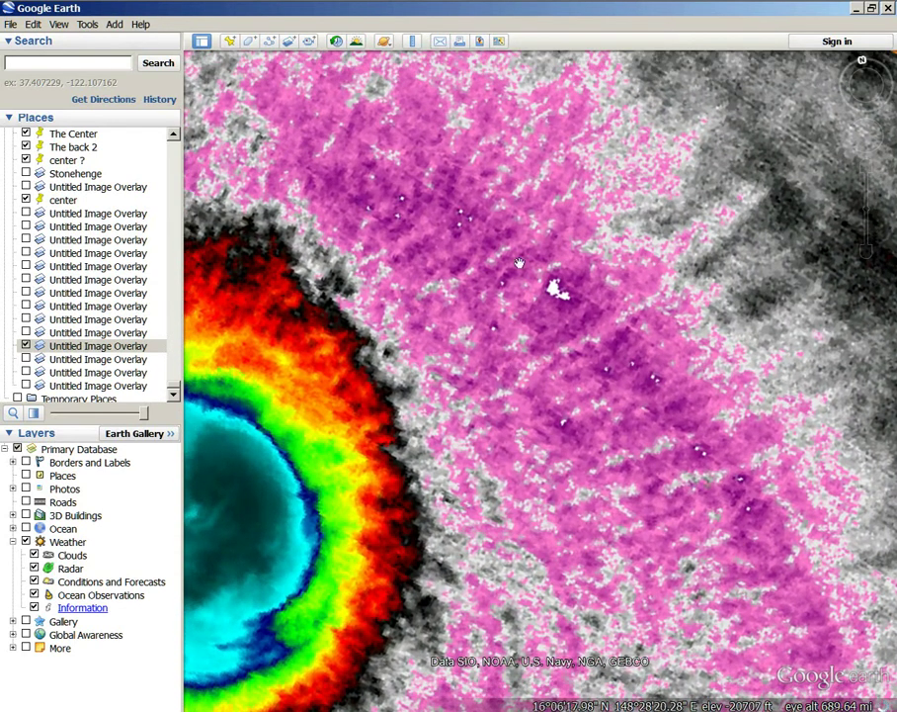
mouse_move(146, 418)
mouse_down()
mouse_move(46, 417)
mouse_move(115, 422)
mouse_move(82, 420)
mouse_move(108, 435)
mouse_move(20, 415)
mouse_move(236, 453)
mouse_move(5, 420)
mouse_move(149, 425)
mouse_up()
scroll(457, 502, down, 3)
drag(537, 583, 526, 381)
drag(144, 413, 194, 460)
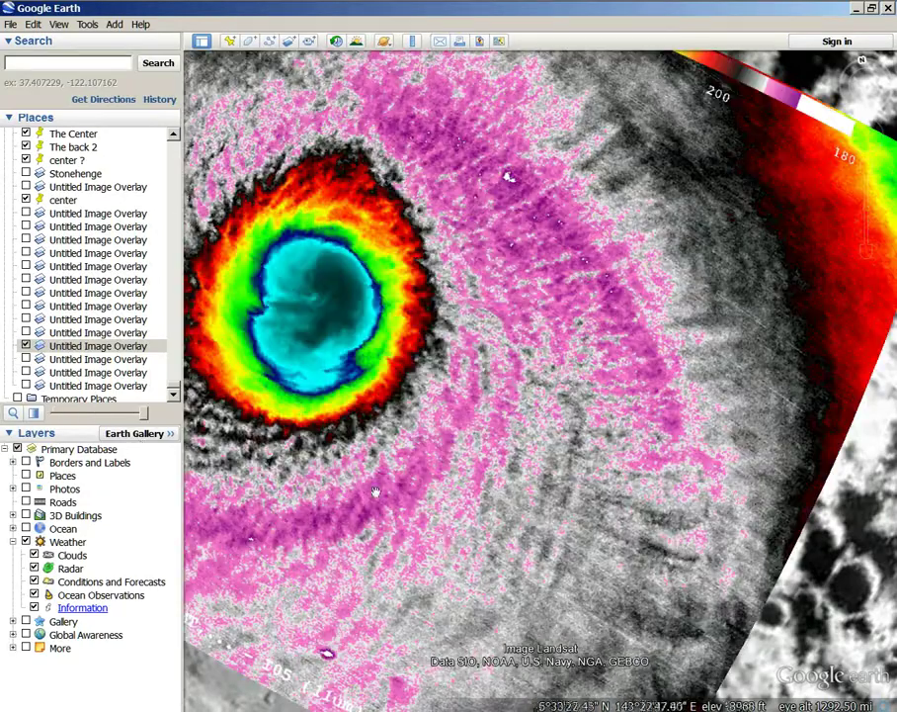
drag(406, 513, 541, 383)
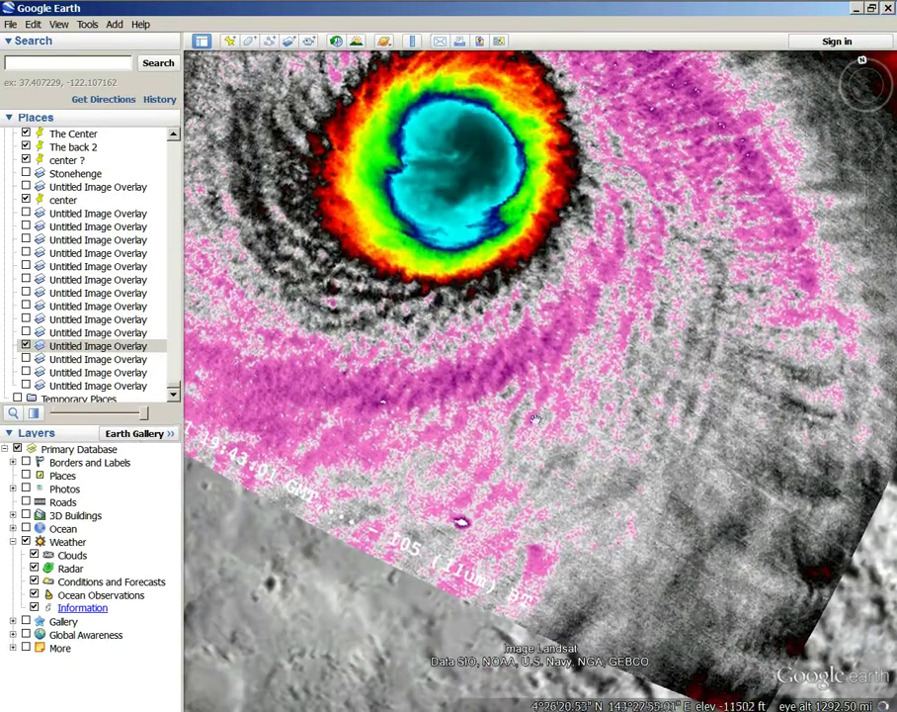
mouse_move(151, 425)
mouse_down()
mouse_move(137, 411)
mouse_move(48, 411)
mouse_move(144, 436)
mouse_move(19, 415)
mouse_move(178, 425)
mouse_move(25, 415)
mouse_move(156, 441)
mouse_move(19, 416)
mouse_move(154, 432)
mouse_move(142, 438)
mouse_up()
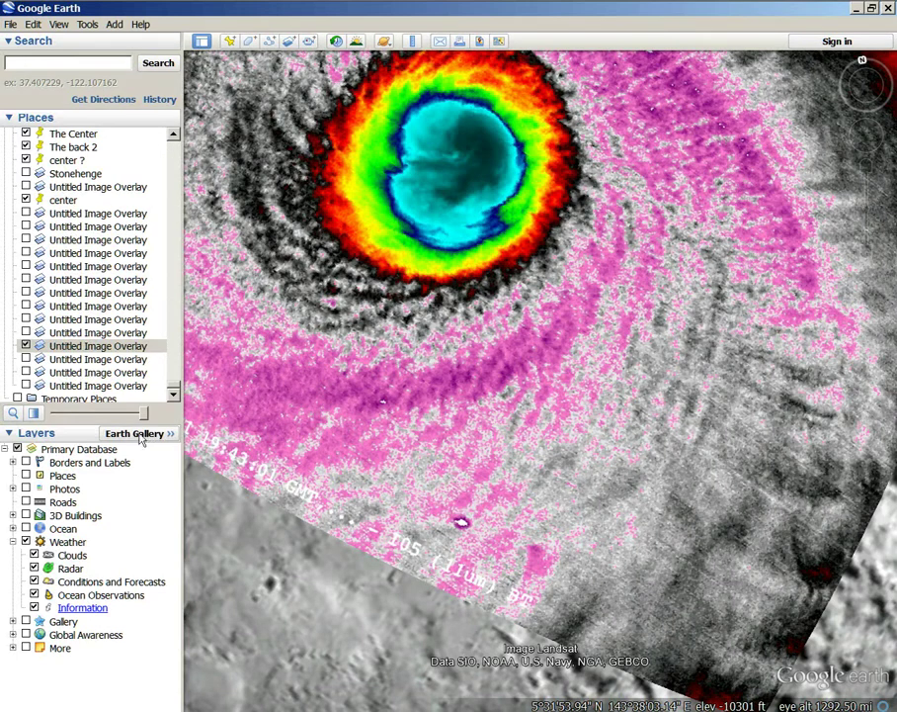
Switch back to the multi-storm overlay and compare it with the crater by fading it out and back in
click(26, 347)
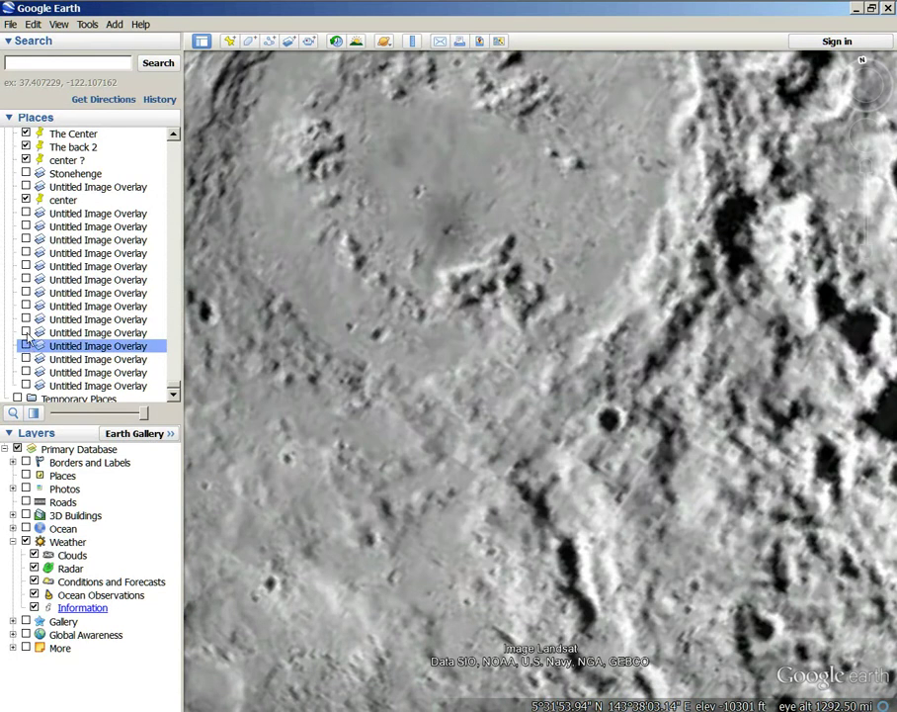
click(26, 333)
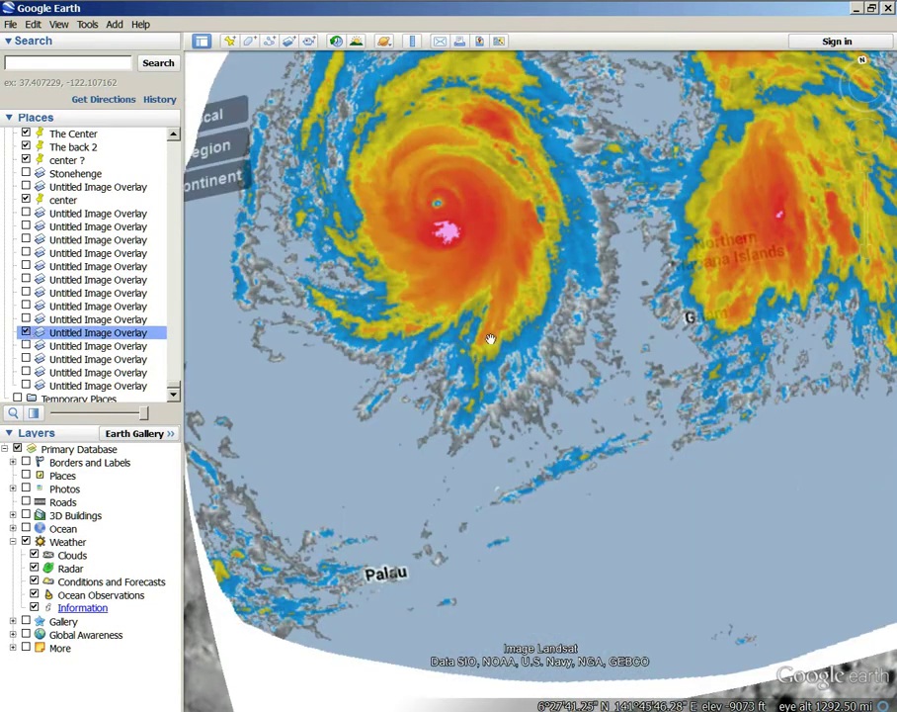
drag(462, 417, 431, 443)
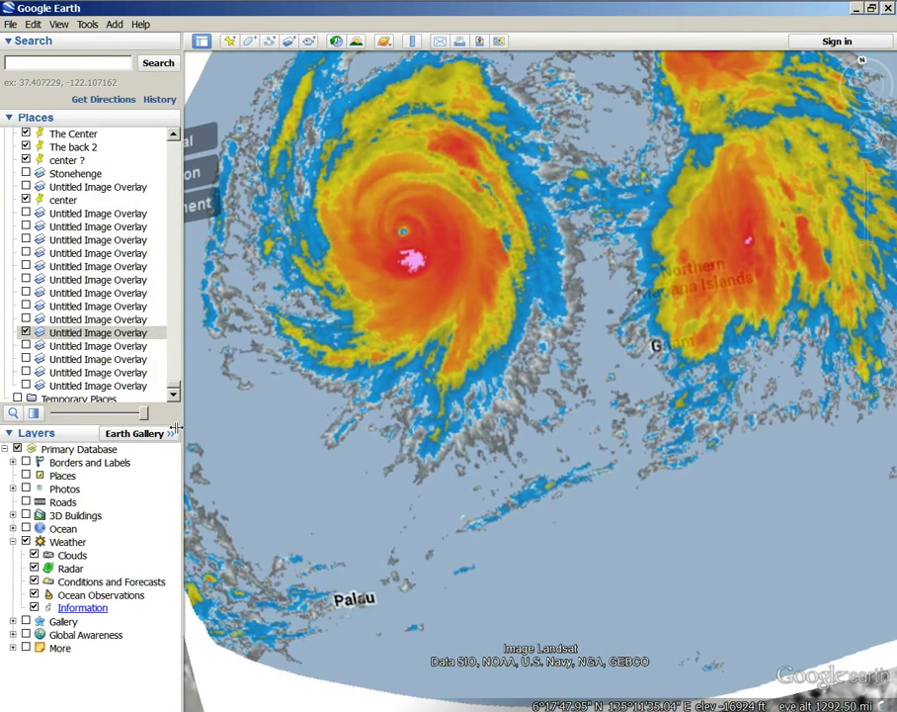
drag(144, 413, 5, 412)
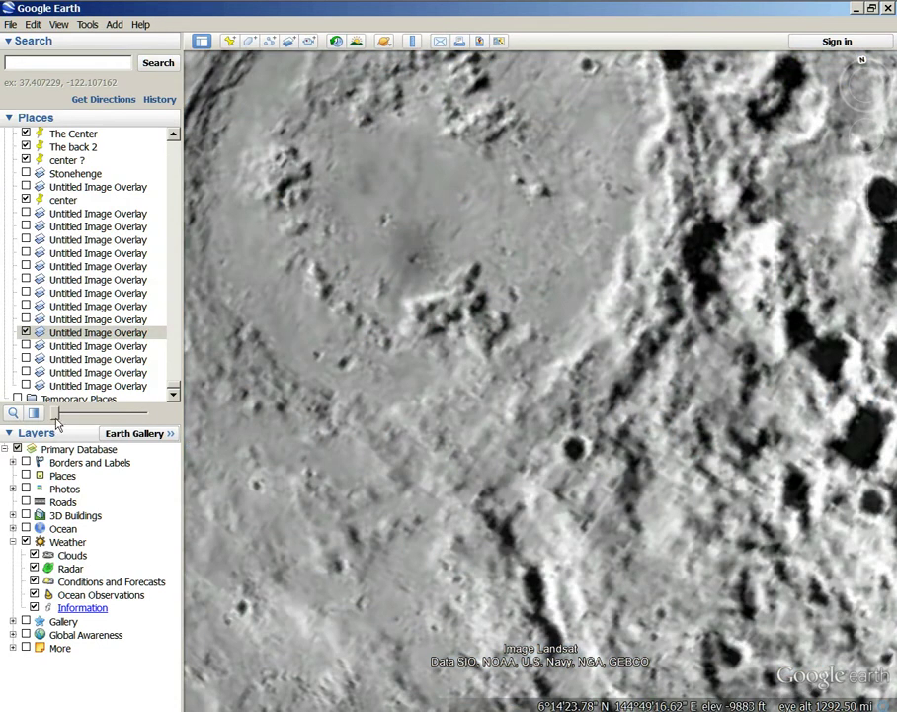
drag(78, 417, 190, 405)
Replace the multi-storm overlay with the white-cloud satellite photo overlay and centre the storm's eye in view
click(24, 333)
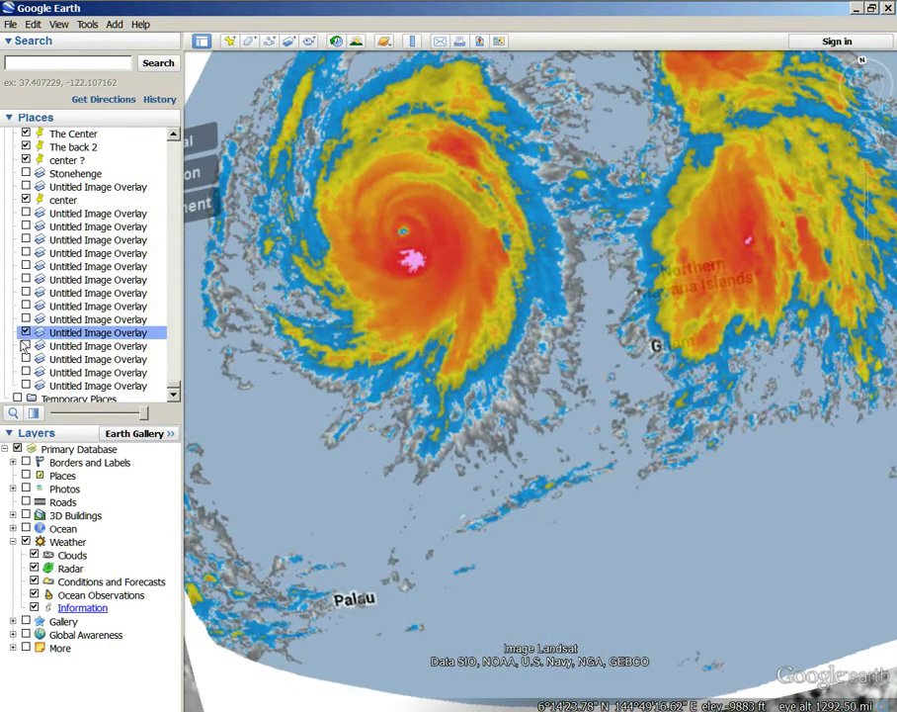
click(26, 359)
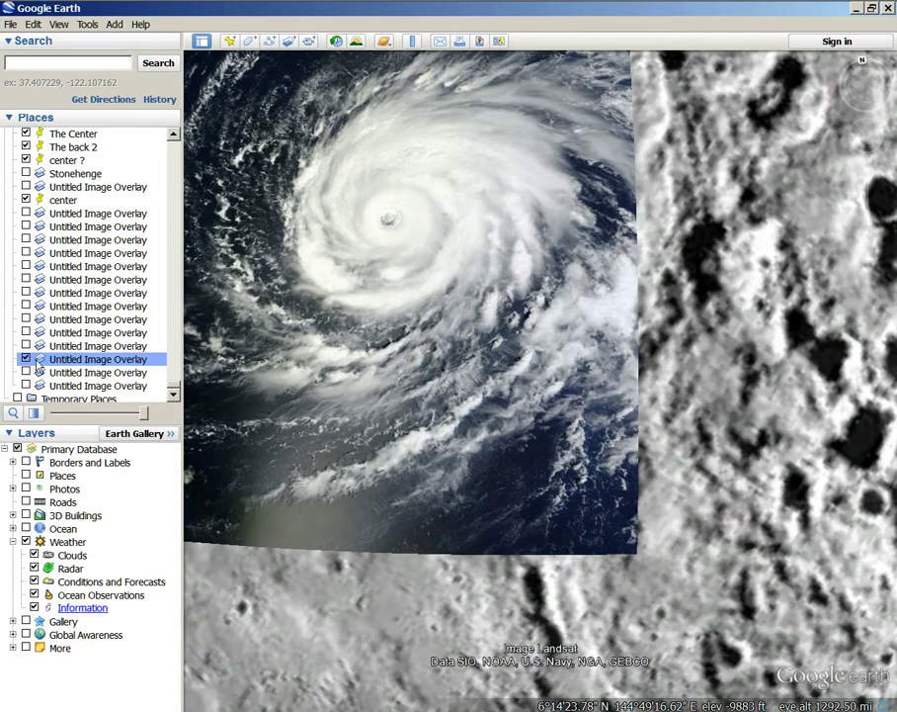
drag(327, 401, 365, 445)
drag(341, 372, 414, 480)
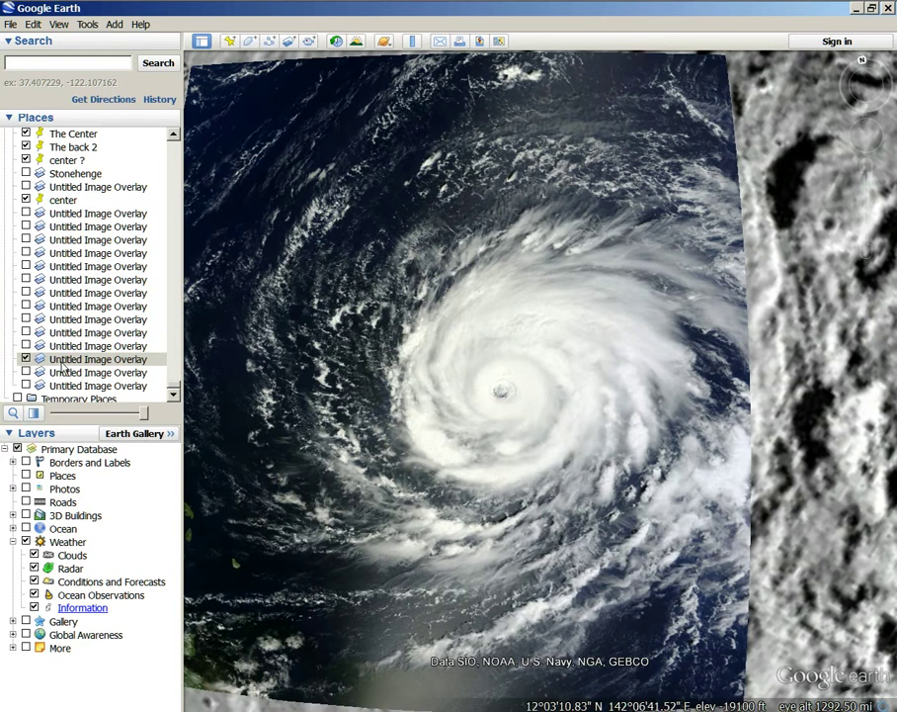
Edit the white-cloud satellite overlay, rotating it counterclockwise over the crater and pulling its upper edge inward
right_click(62, 362)
click(82, 559)
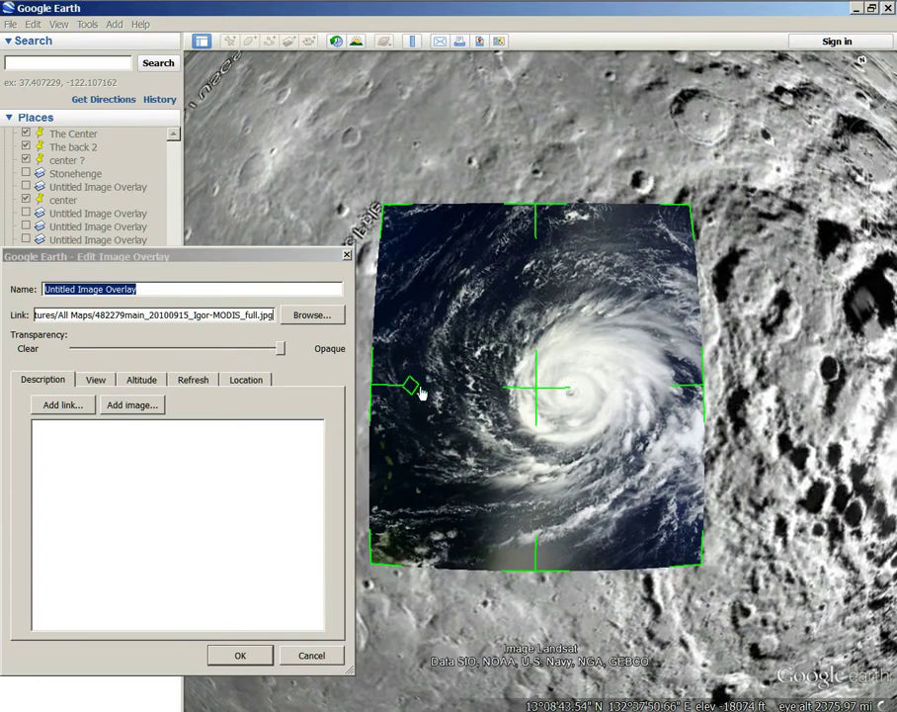
drag(408, 390, 478, 501)
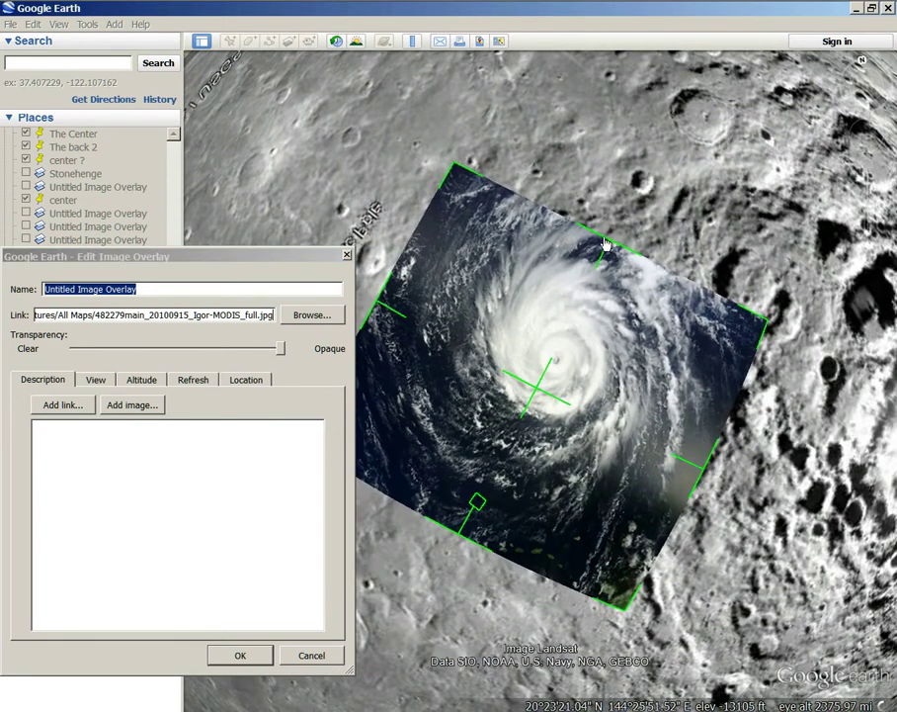
drag(607, 243, 594, 282)
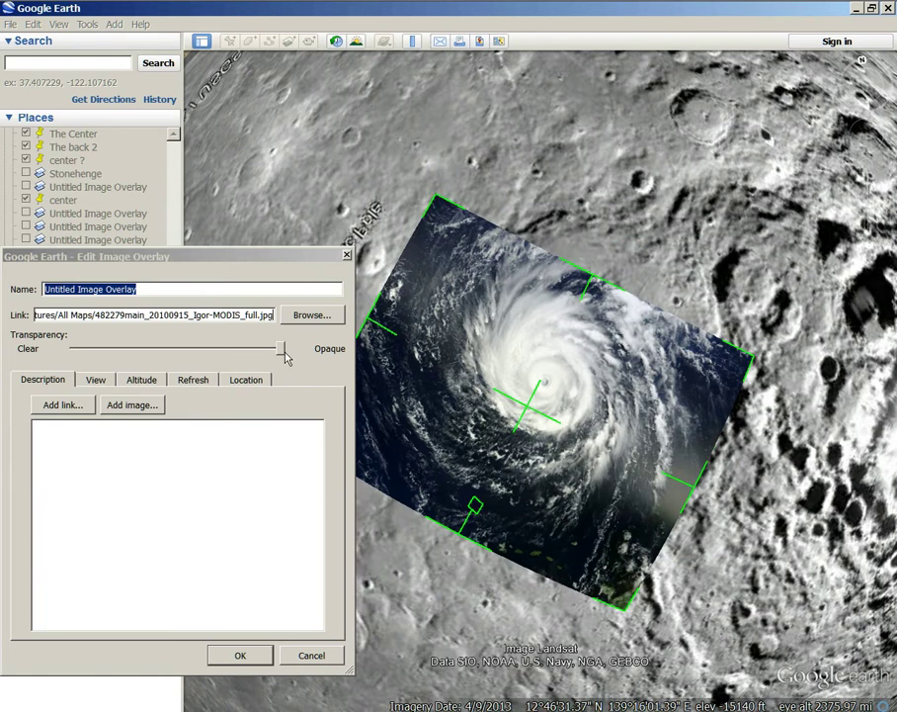
Make the overlay half transparent, shift it to line the storm up with the crater, and restore full opacity
drag(279, 351, 176, 349)
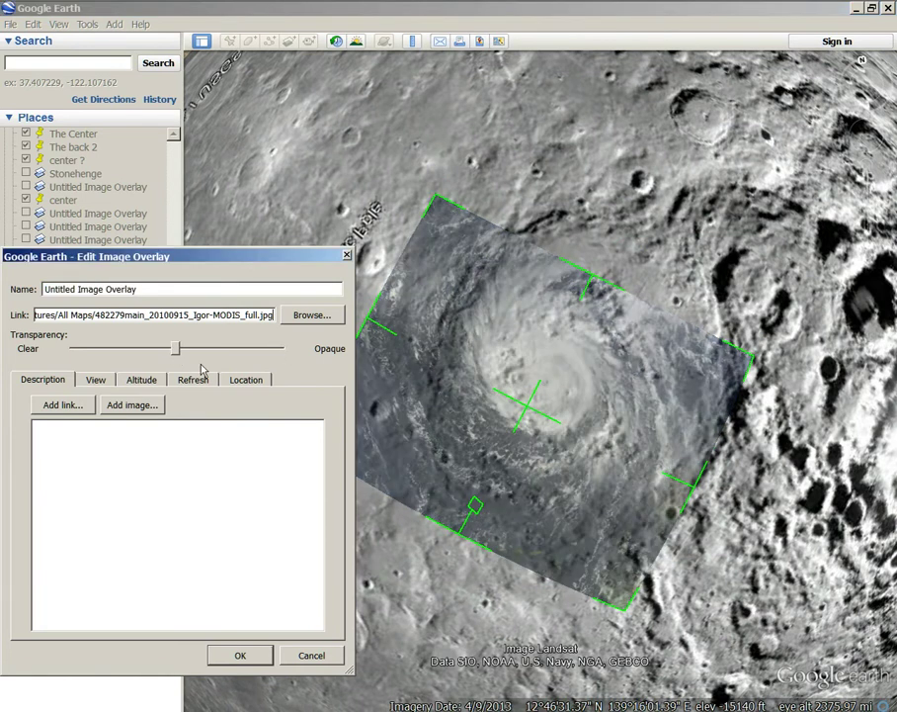
drag(529, 407, 556, 439)
drag(179, 352, 316, 368)
Compare the aligned overlay with the crater by fading it out and back to full opacity, and save the overlay edits
scroll(549, 344, up, 3)
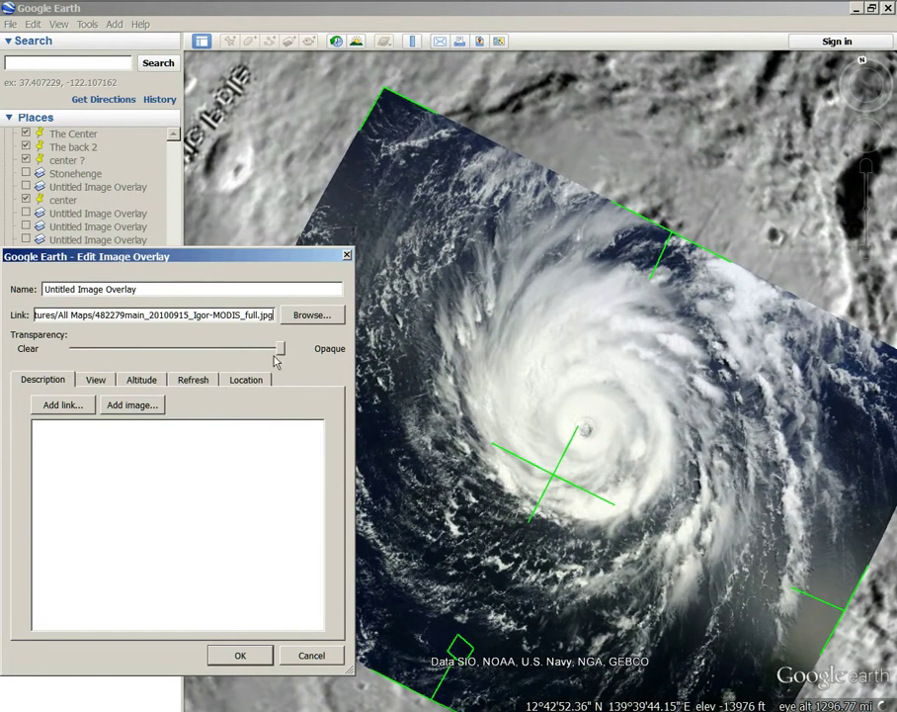
drag(279, 353, 496, 422)
drag(282, 351, 25, 351)
drag(263, 376, 552, 389)
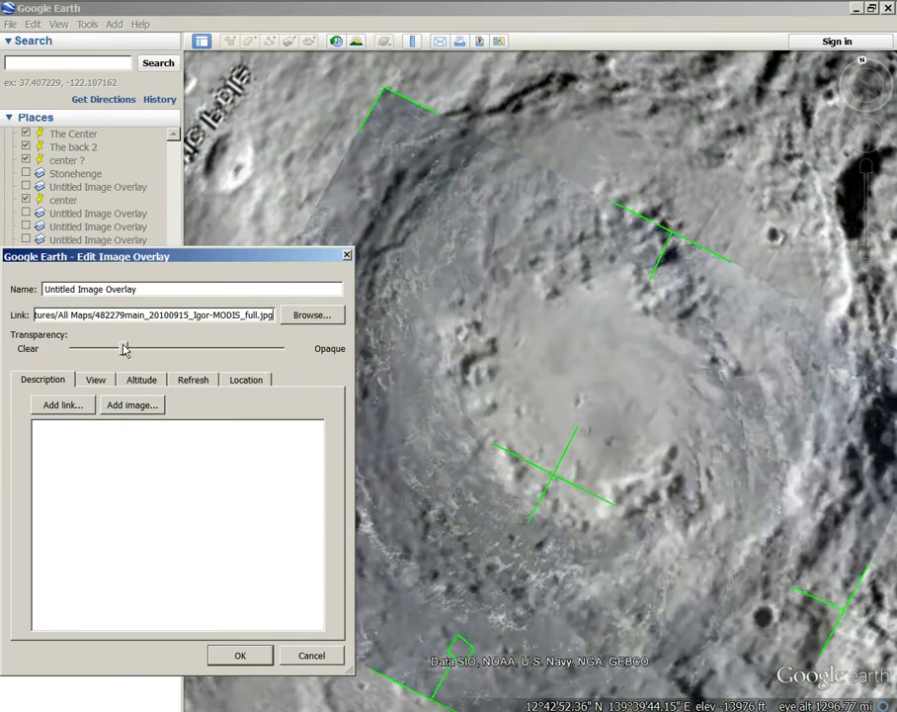
drag(124, 349, 539, 339)
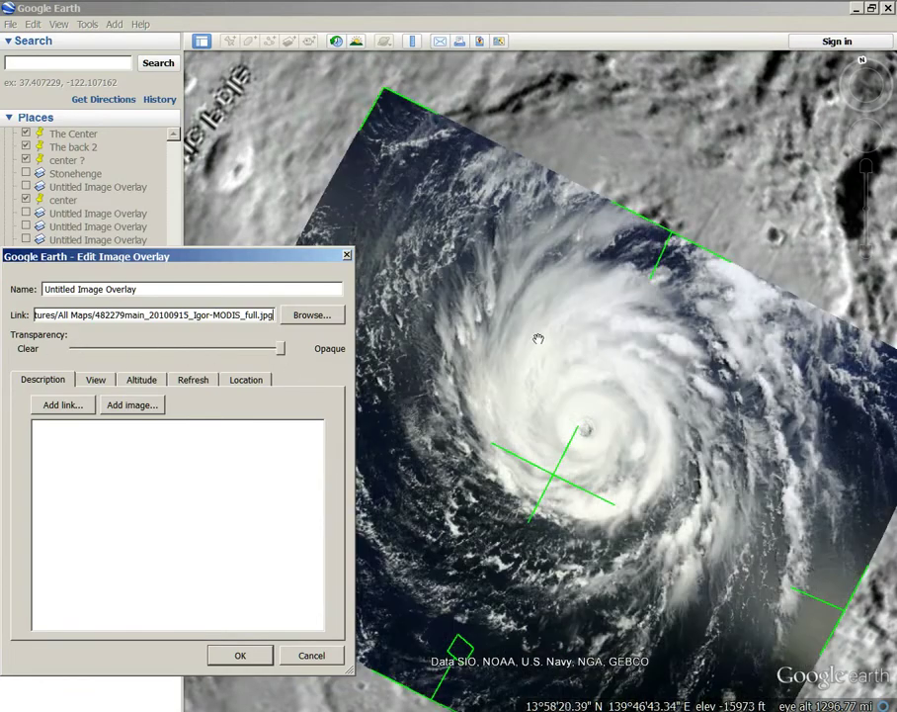
scroll(628, 361, down, 3)
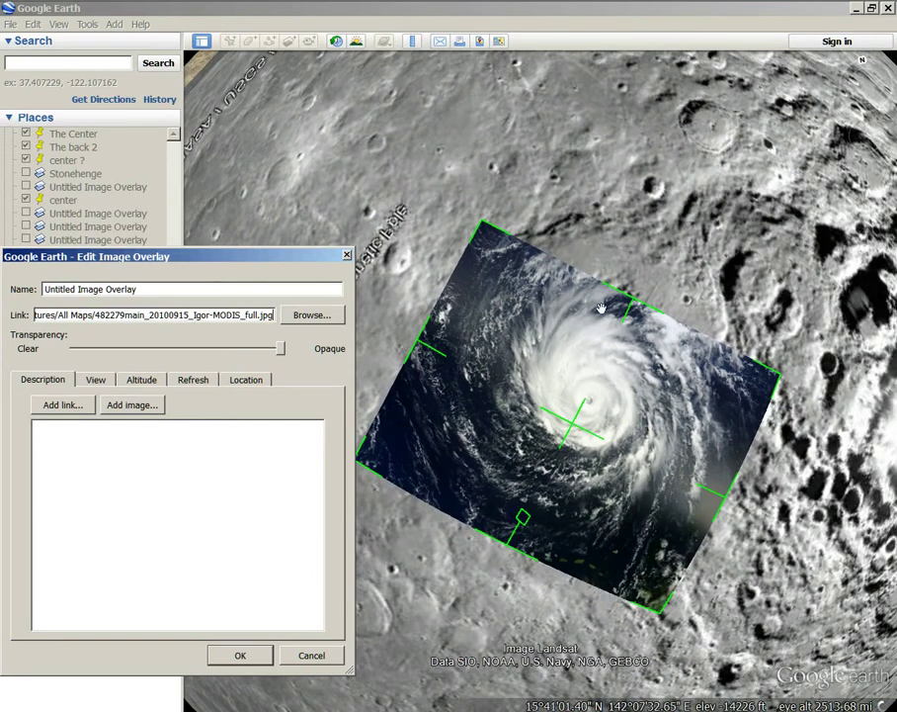
mouse_move(284, 356)
mouse_down()
mouse_move(118, 351)
mouse_move(284, 351)
mouse_up()
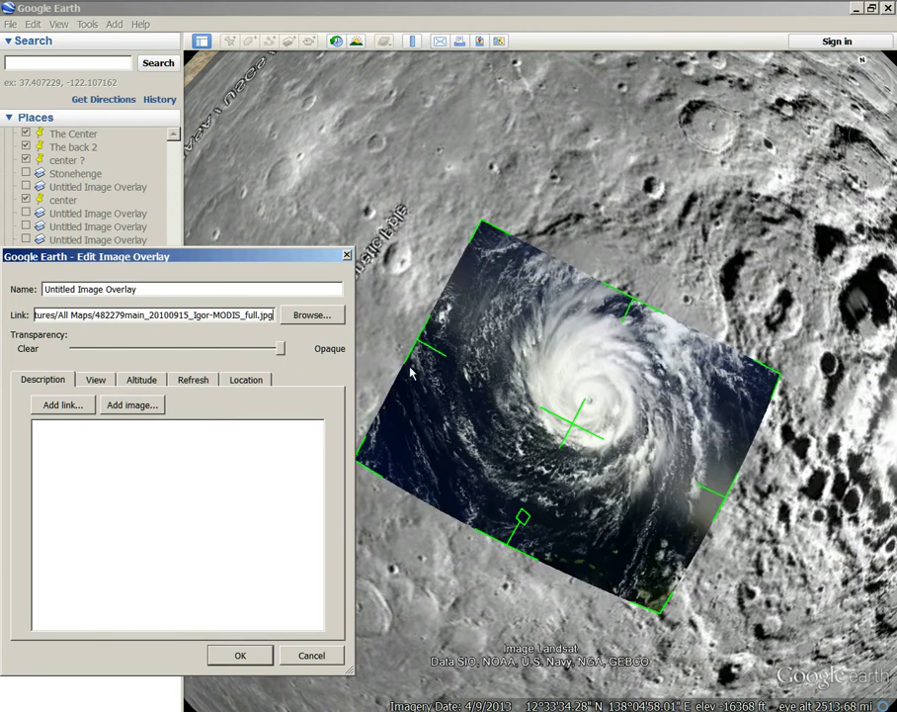
click(238, 656)
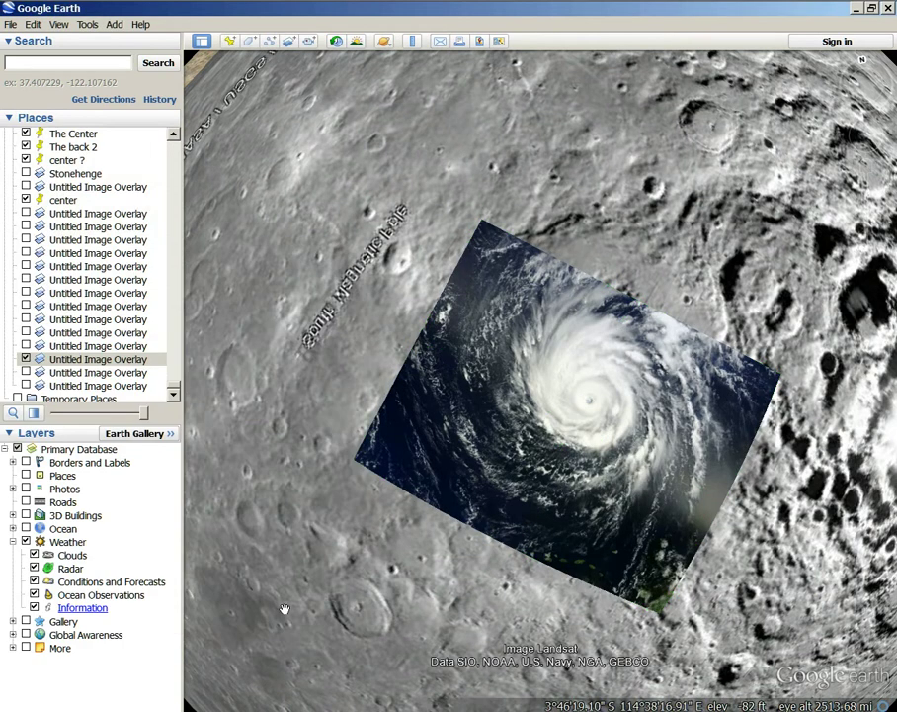
Replace the white-cloud satellite overlay with the next storm overlay in the list and bring it into view off the US east coast
click(26, 360)
click(27, 376)
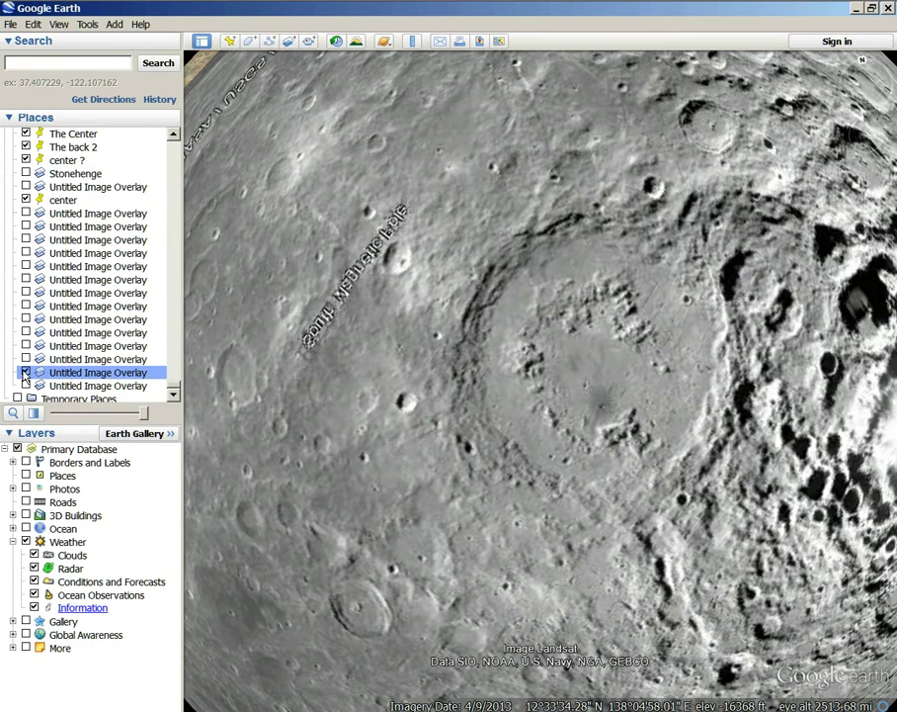
scroll(336, 417, down, 3)
drag(668, 415, 625, 562)
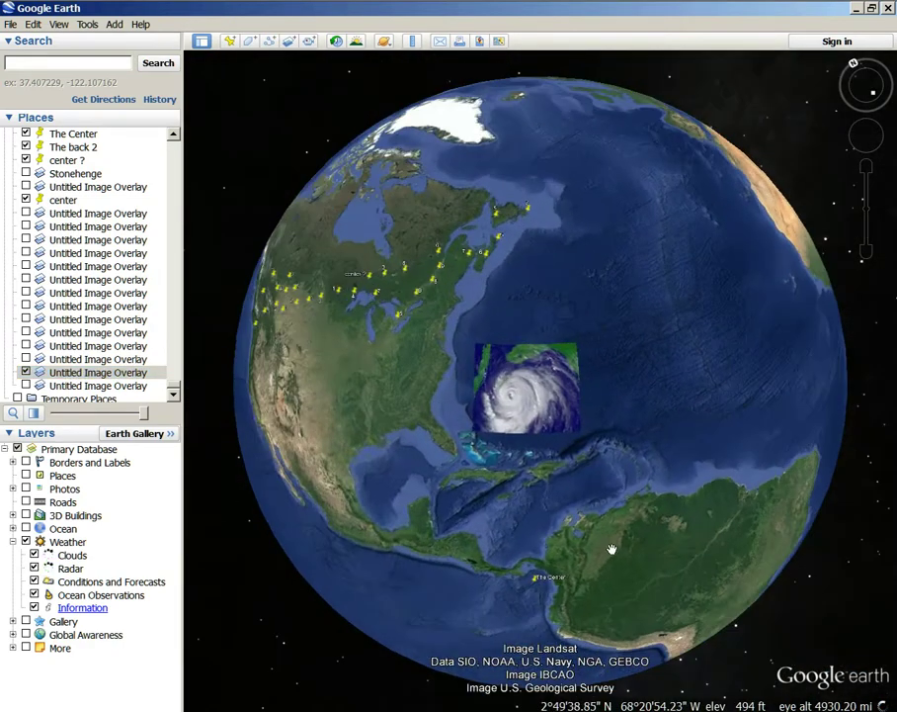
scroll(320, 465, up, 2)
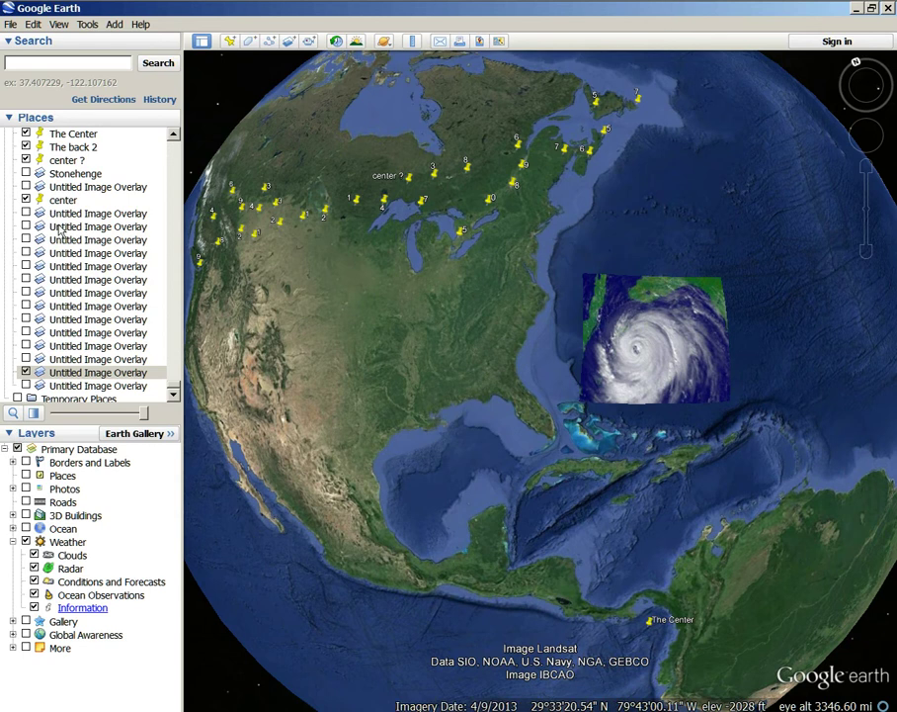
Show the For Sure Schrodinger overlay over the storm image and centre its large crater in view
scroll(30, 239, up, 2)
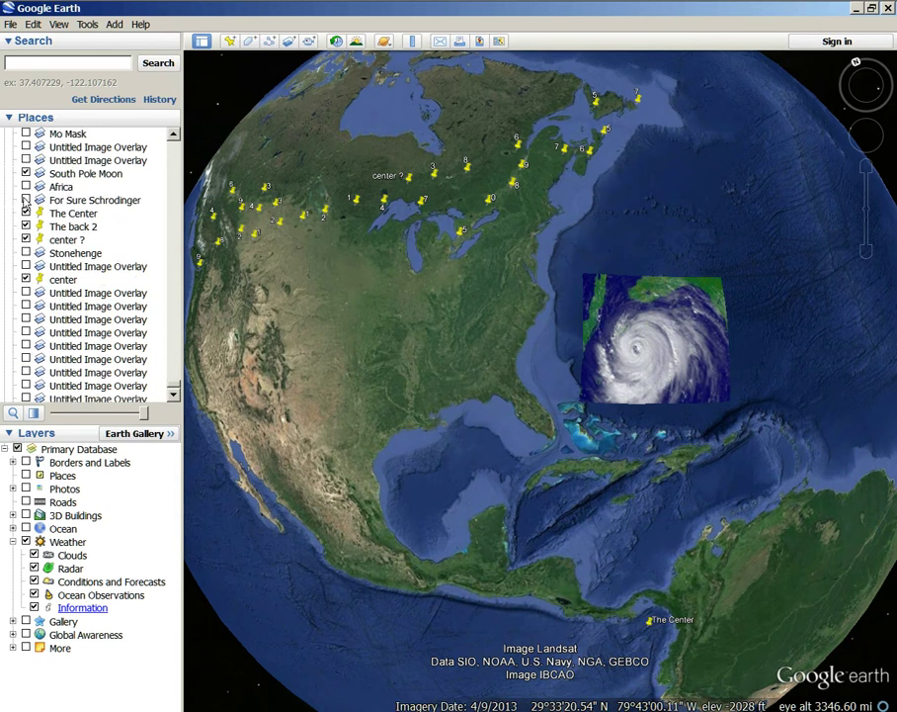
click(26, 199)
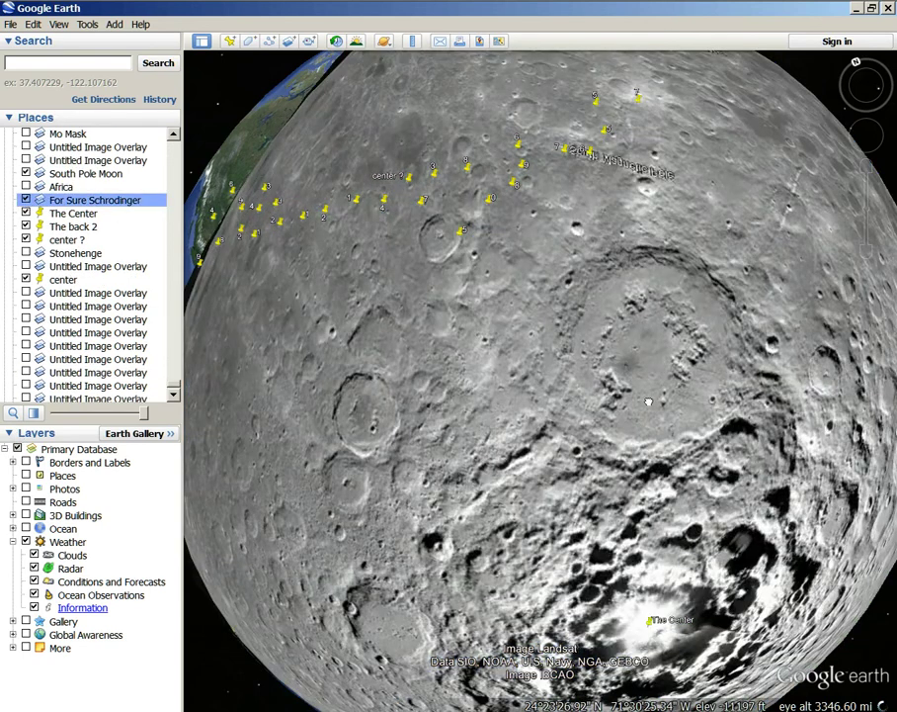
drag(650, 402, 548, 451)
scroll(549, 443, up, 1)
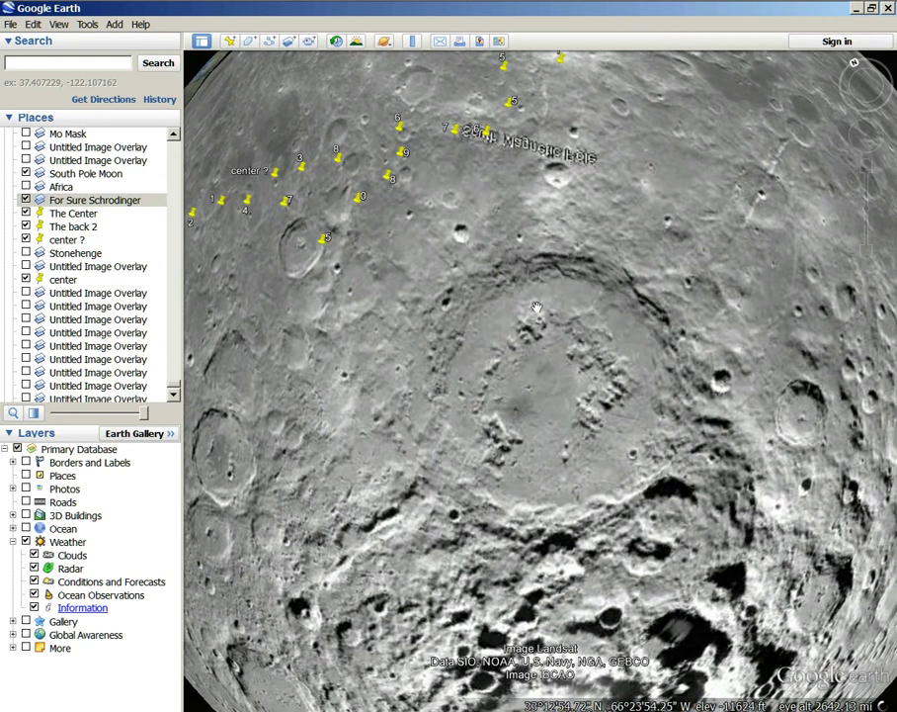
Compare the storm with the crater by fading the For Sure Schrodinger overlay to fully transparent and back to full opacity
drag(144, 413, 54, 412)
scroll(391, 431, up, 3)
drag(779, 339, 676, 353)
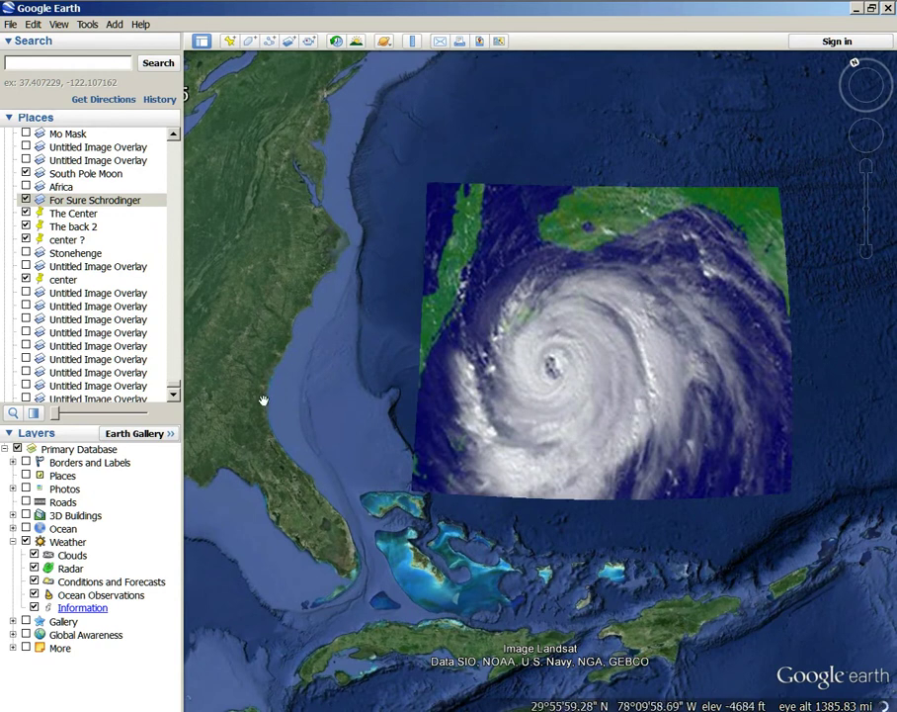
drag(55, 416, 145, 414)
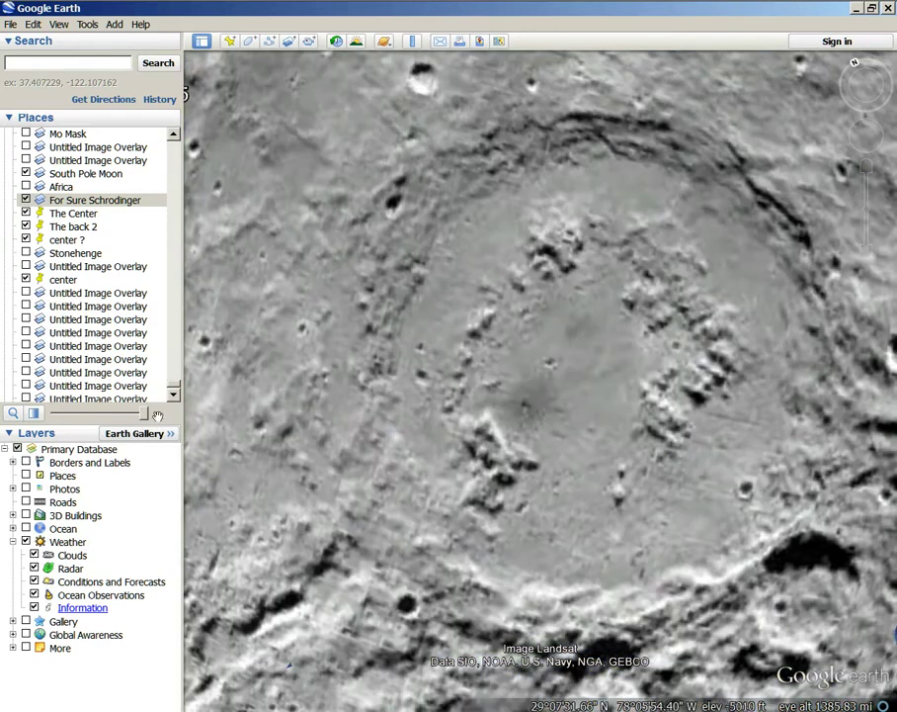